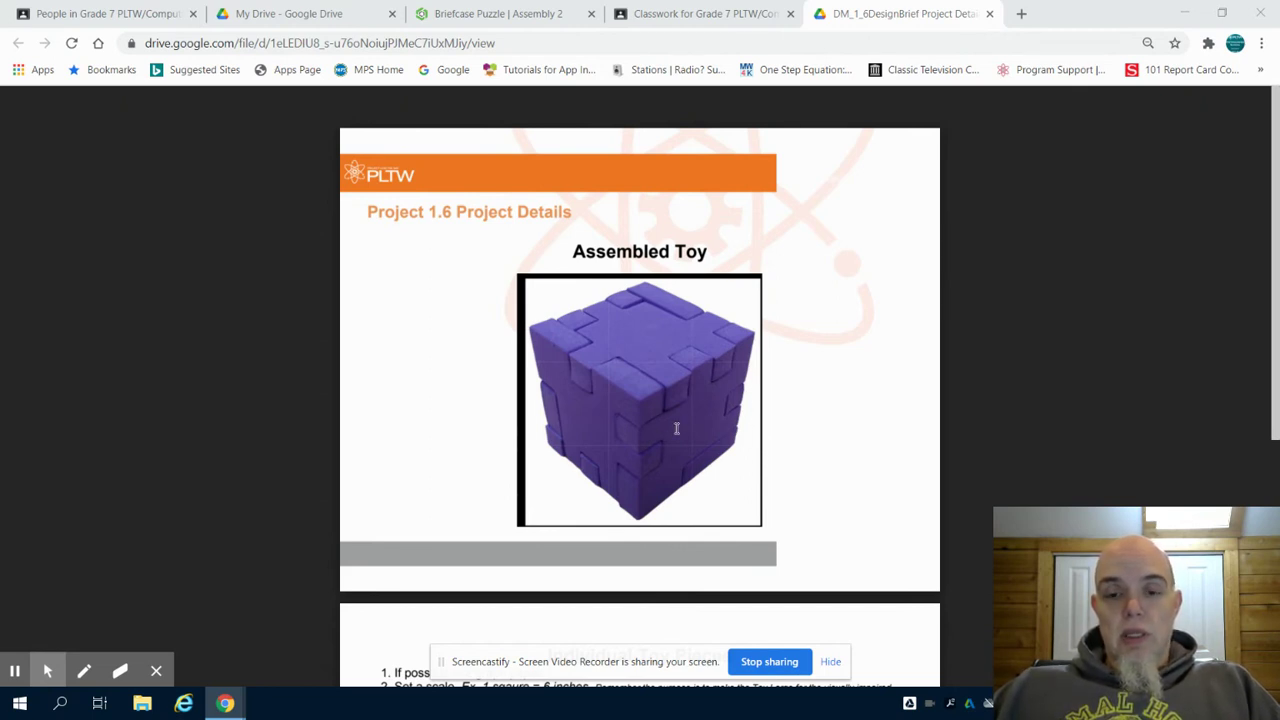
Scroll the DM_1_6DesignBrief PDF down to the Individual Toy Pieces page.
{"action": "scroll", "coordinate": [657, 416], "scroll_direction": "down", "scroll_amount": 5}
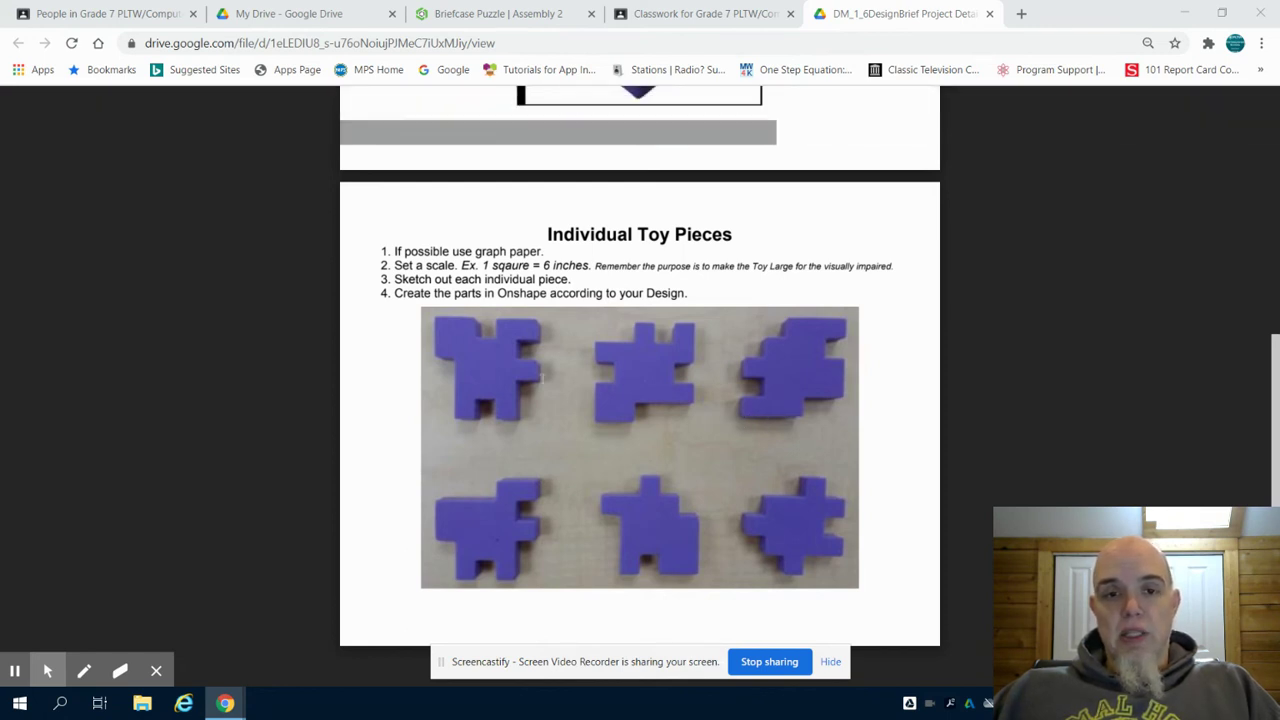
Preview the hand-drawn 6.jpg sketch of the six pieces, glance at the brief, then return to 6.jpg.
{"action": "left_click", "coordinate": [322, 28]}
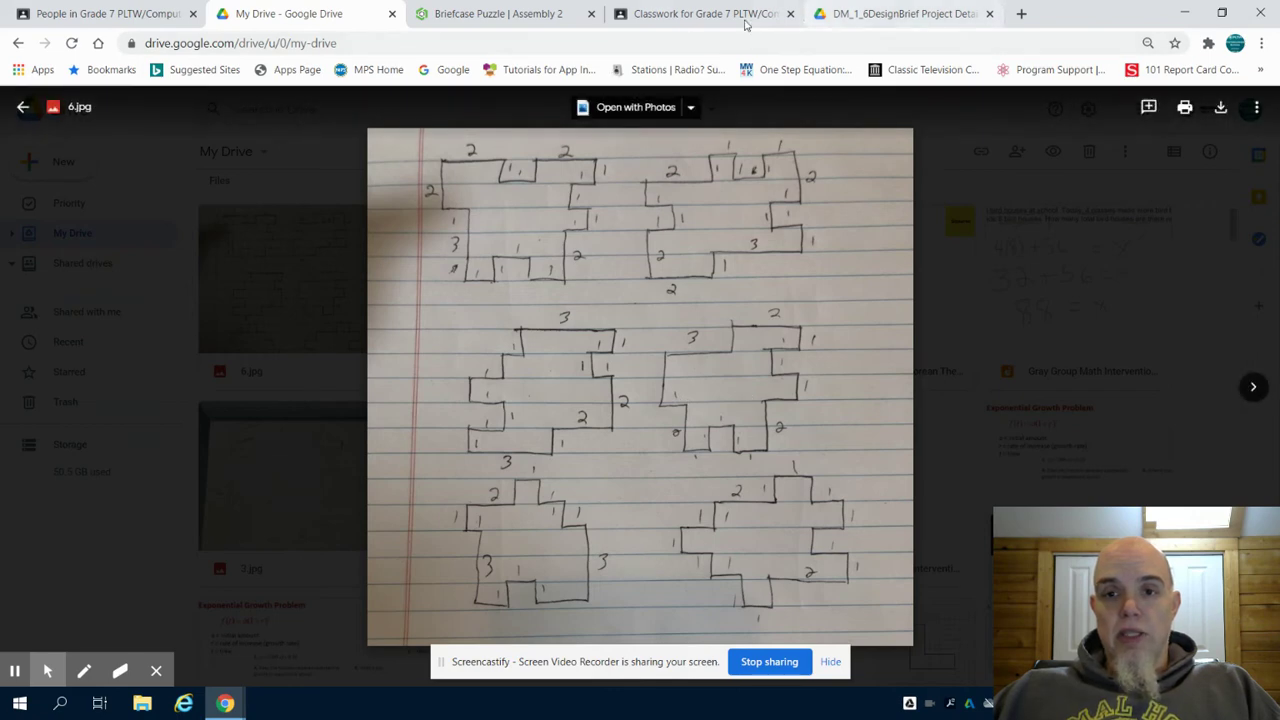
{"action": "left_click", "coordinate": [894, 14]}
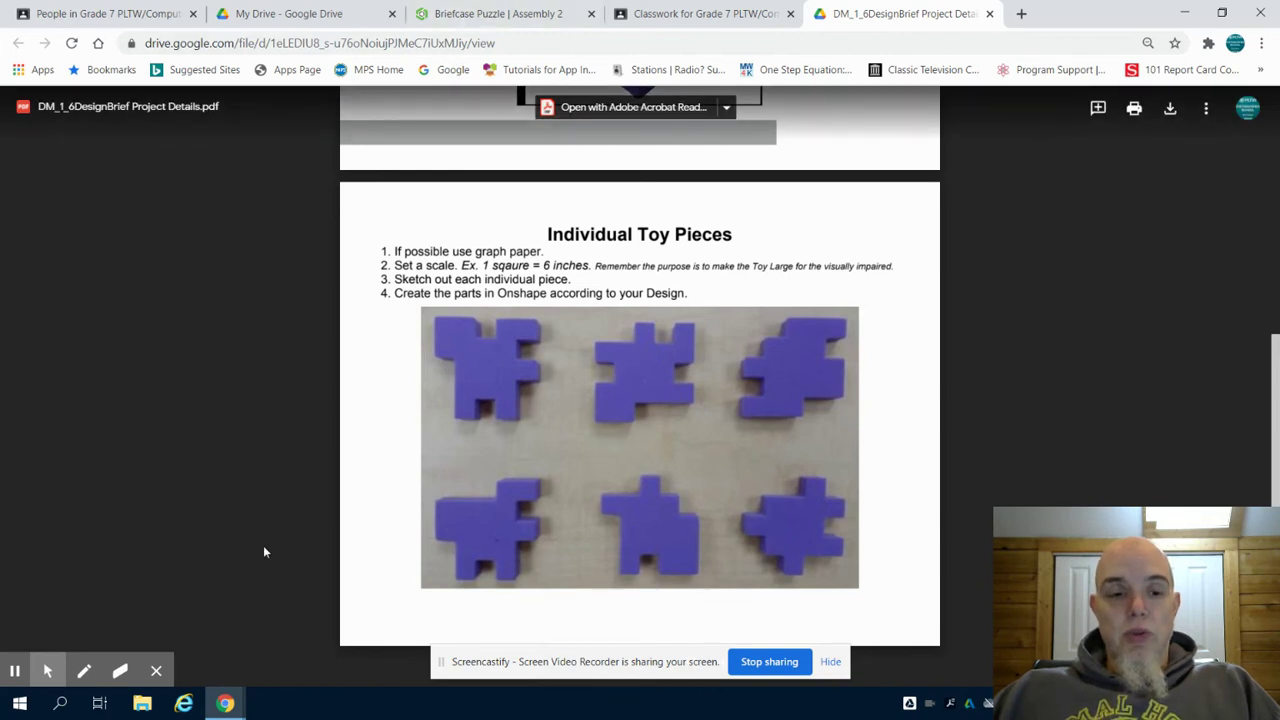
{"action": "mouse_move", "coordinate": [47, 671]}
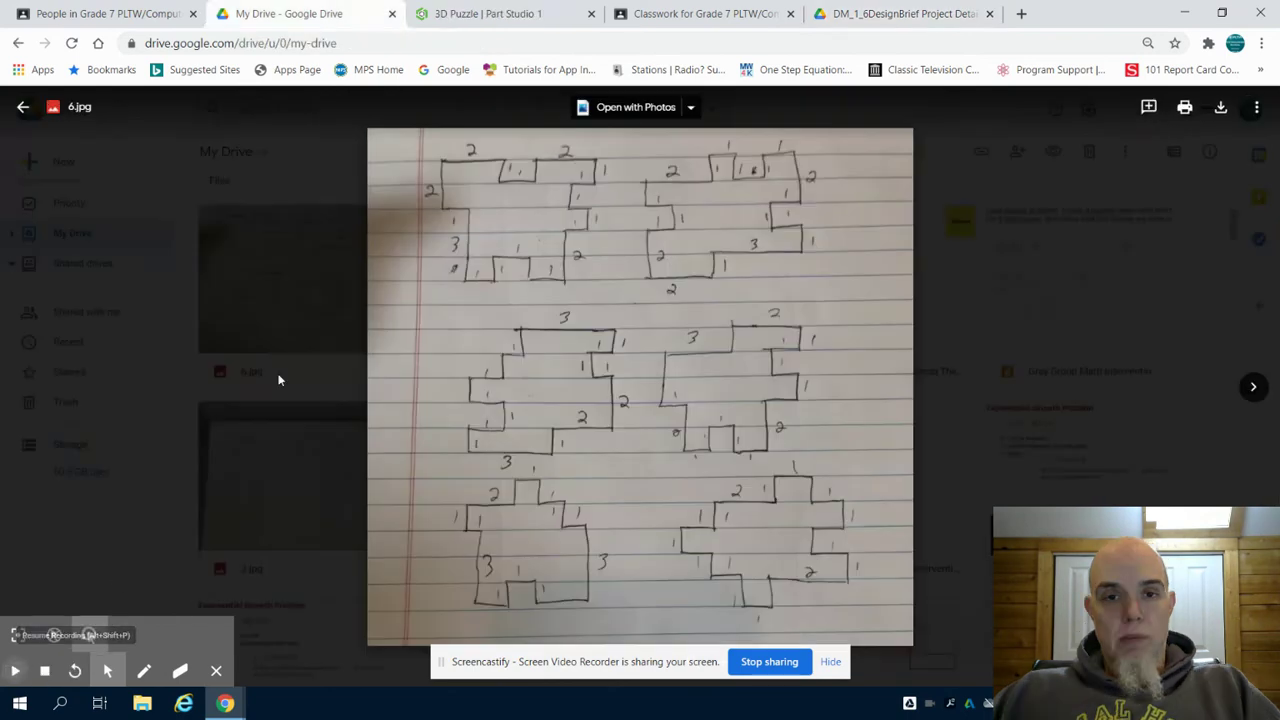
In the 3D Puzzle document, start Sketch 1 on the Top plane viewed straight down.
{"action": "left_click", "coordinate": [505, 13]}
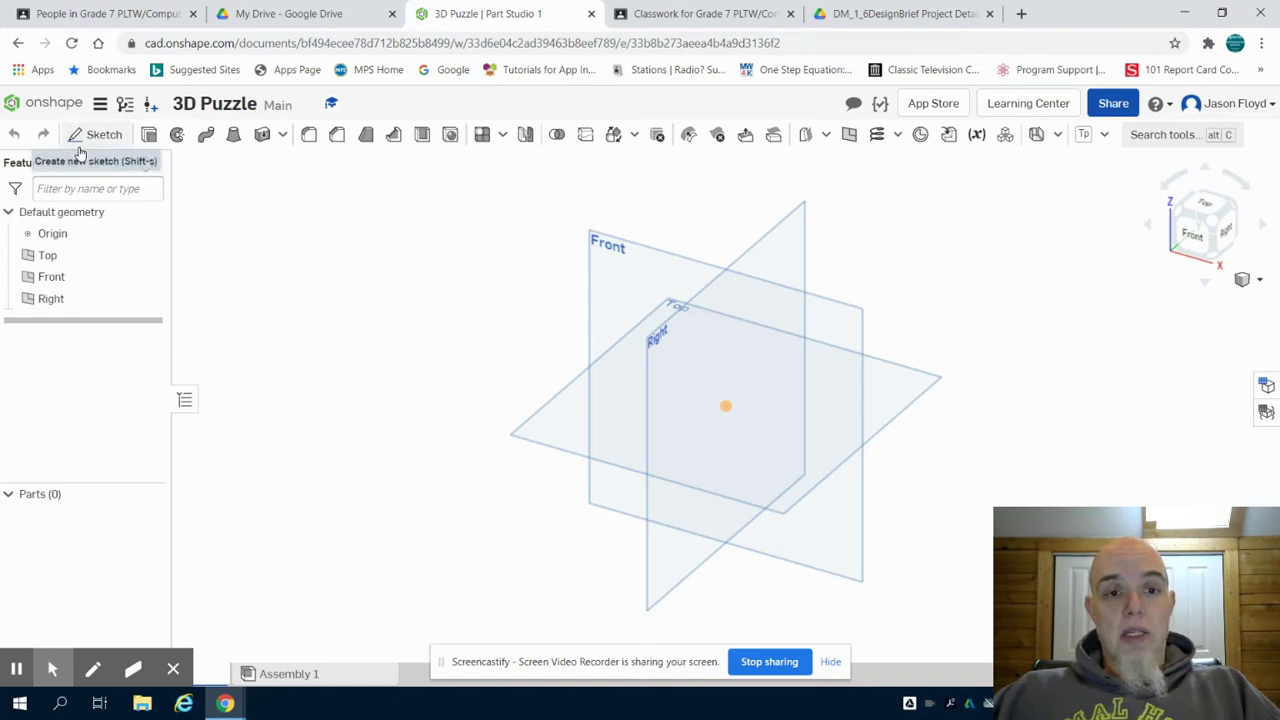
{"action": "left_click", "coordinate": [95, 134]}
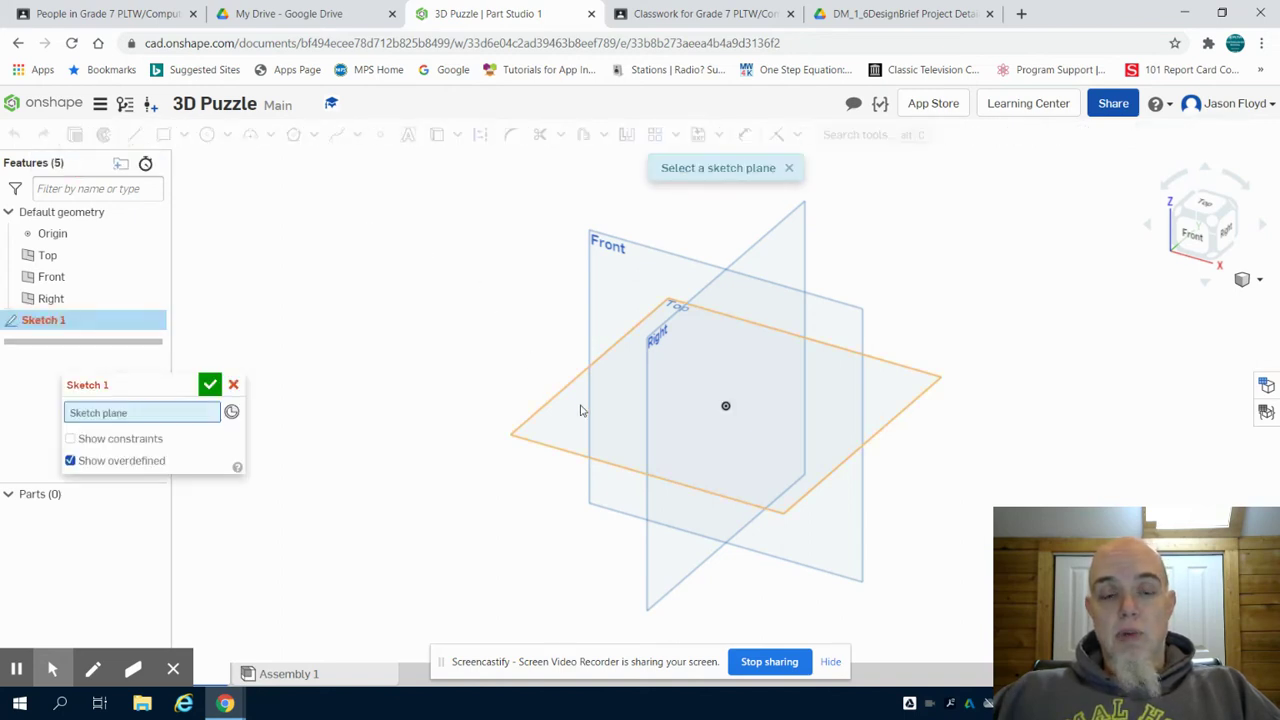
{"action": "left_click", "coordinate": [580, 410]}
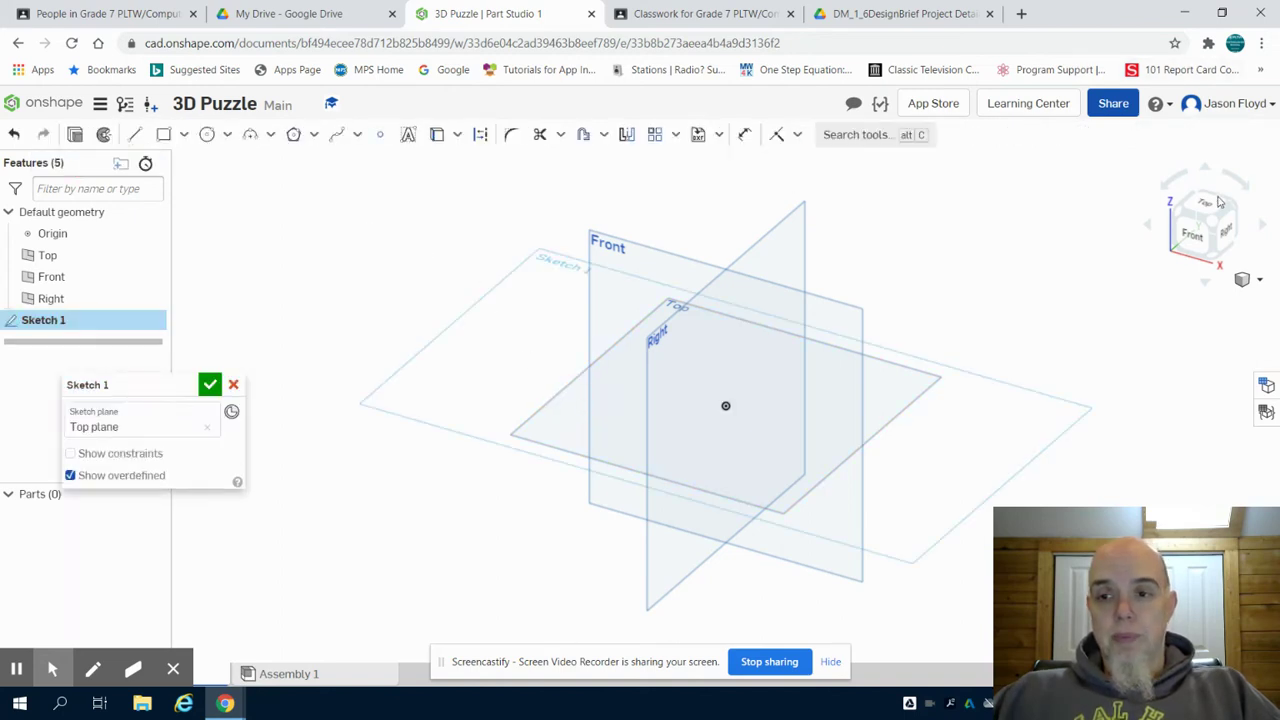
{"action": "left_click", "coordinate": [1208, 205]}
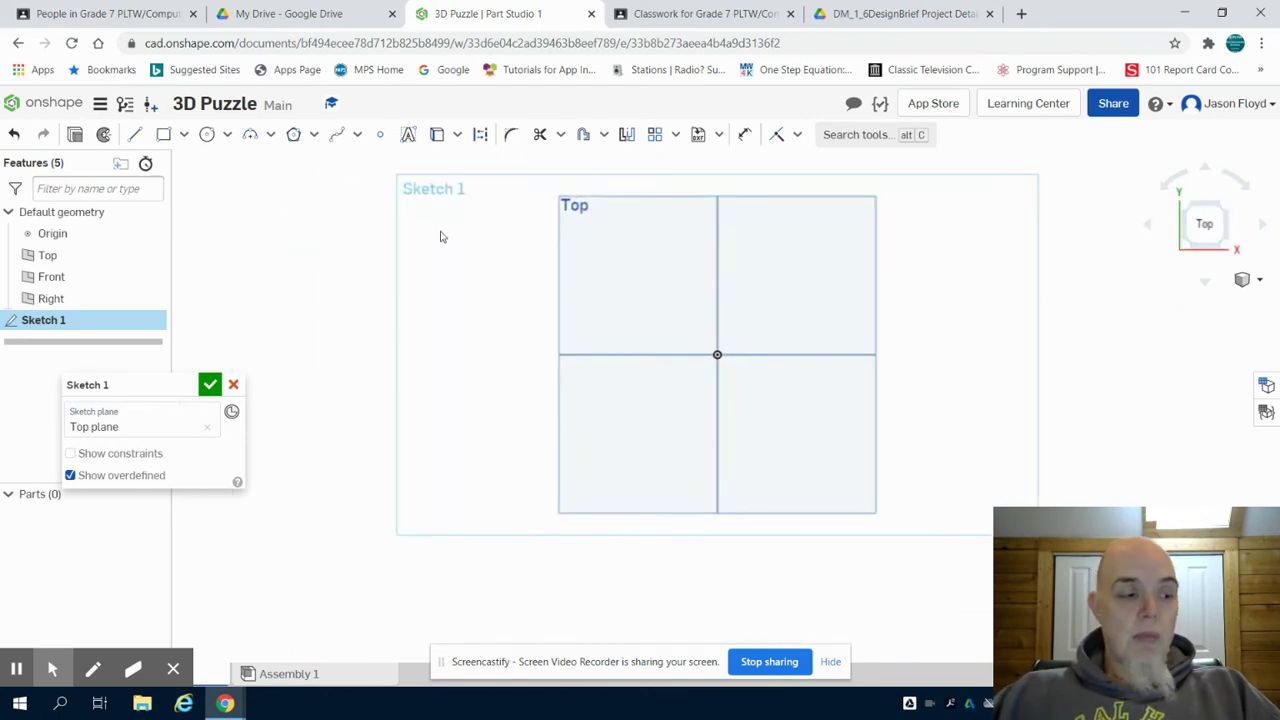
Draw the top-left outline with a 2-unit top edge and a 1×1 notch.
{"action": "left_click", "coordinate": [133, 135]}
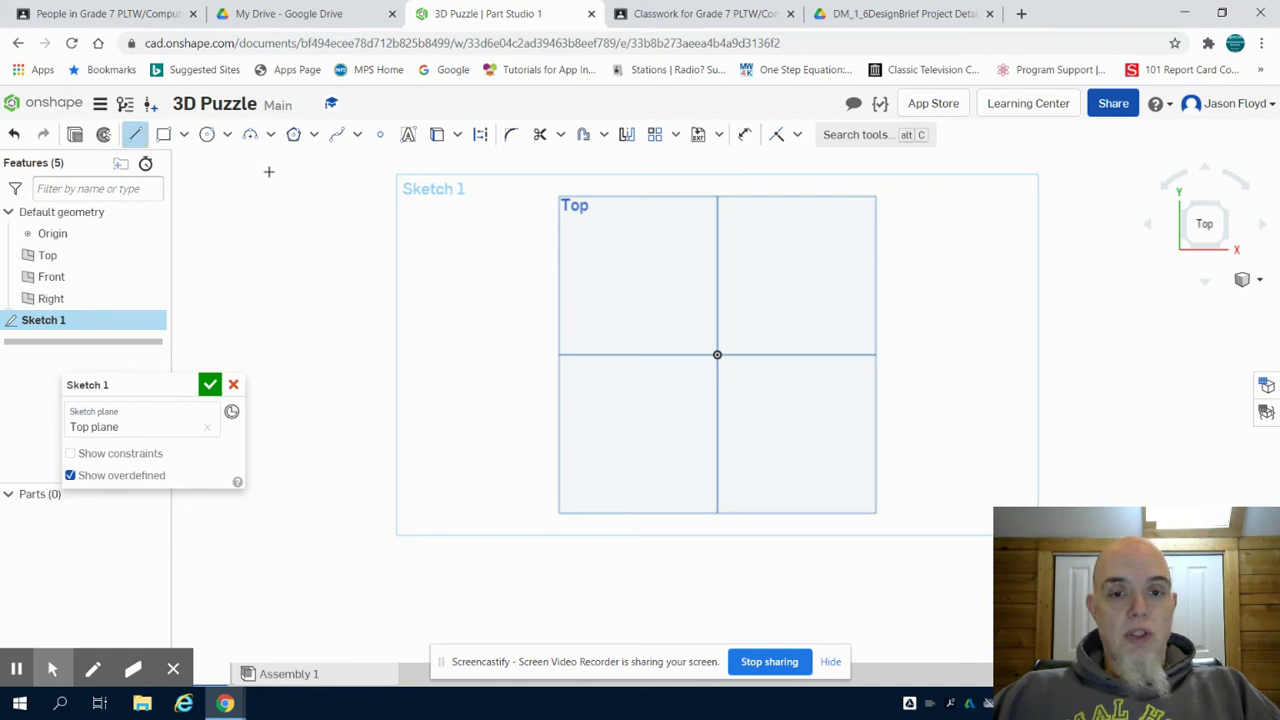
{"action": "left_click", "coordinate": [347, 212]}
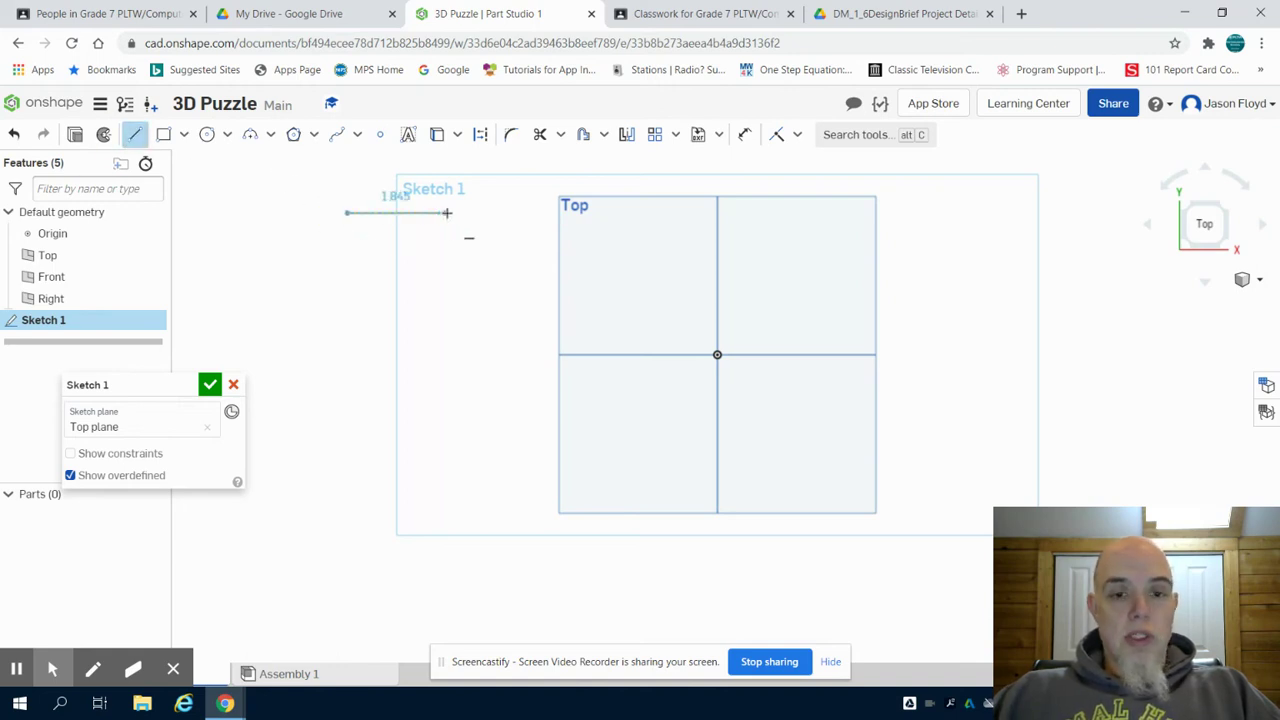
{"action": "left_click", "coordinate": [447, 212]}
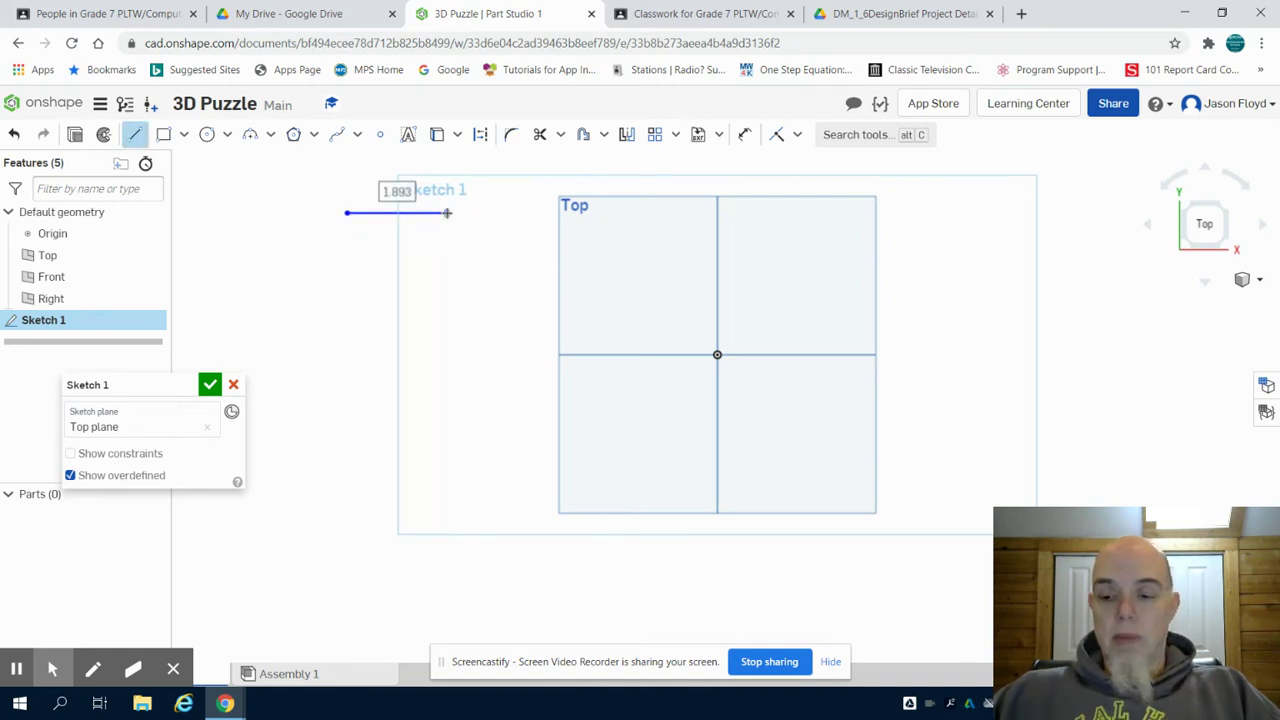
{"action": "type", "text": "2"}
{"action": "key", "text": "Return"}
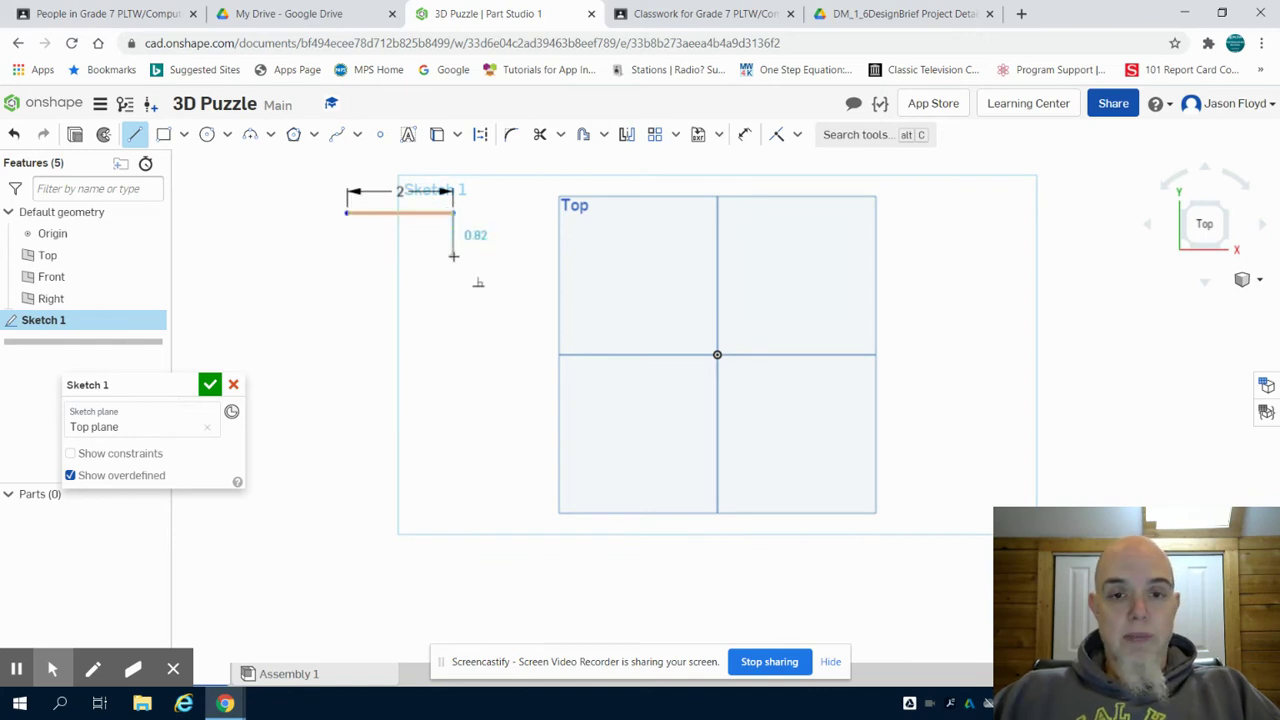
{"action": "type", "text": "1"}
{"action": "key", "text": "Return"}
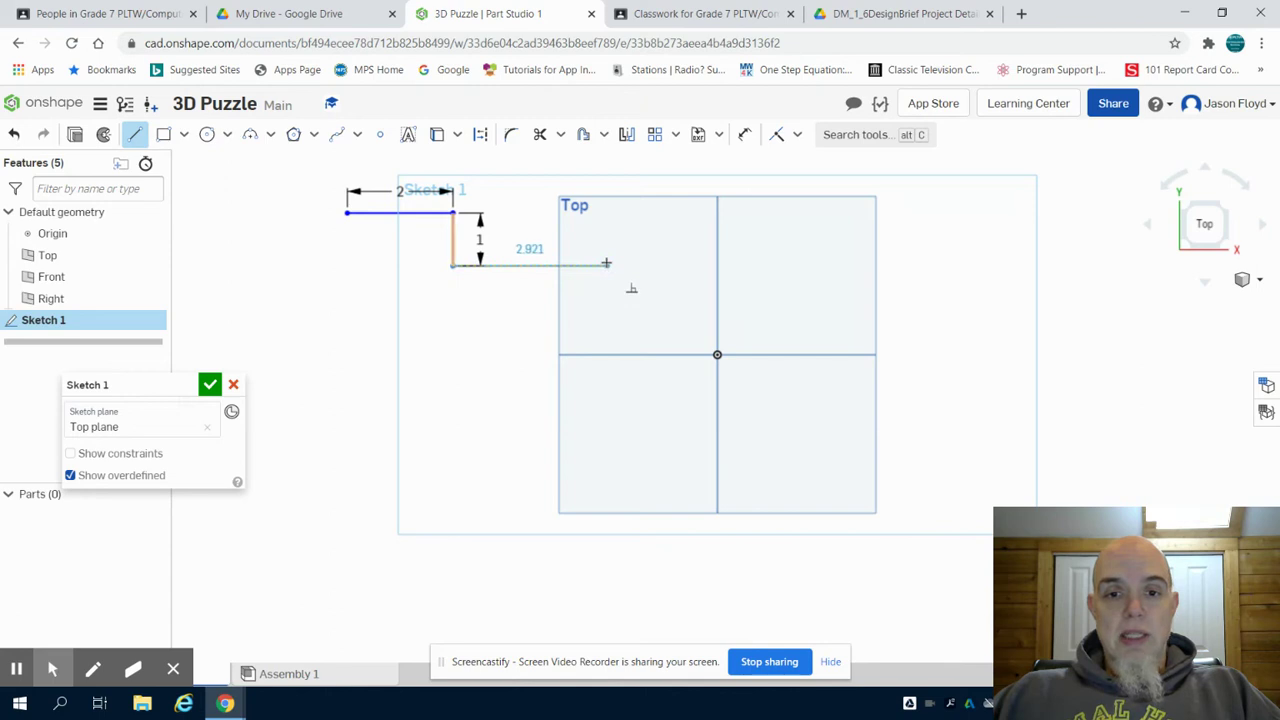
{"action": "type", "text": "1"}
{"action": "key", "text": "Return"}
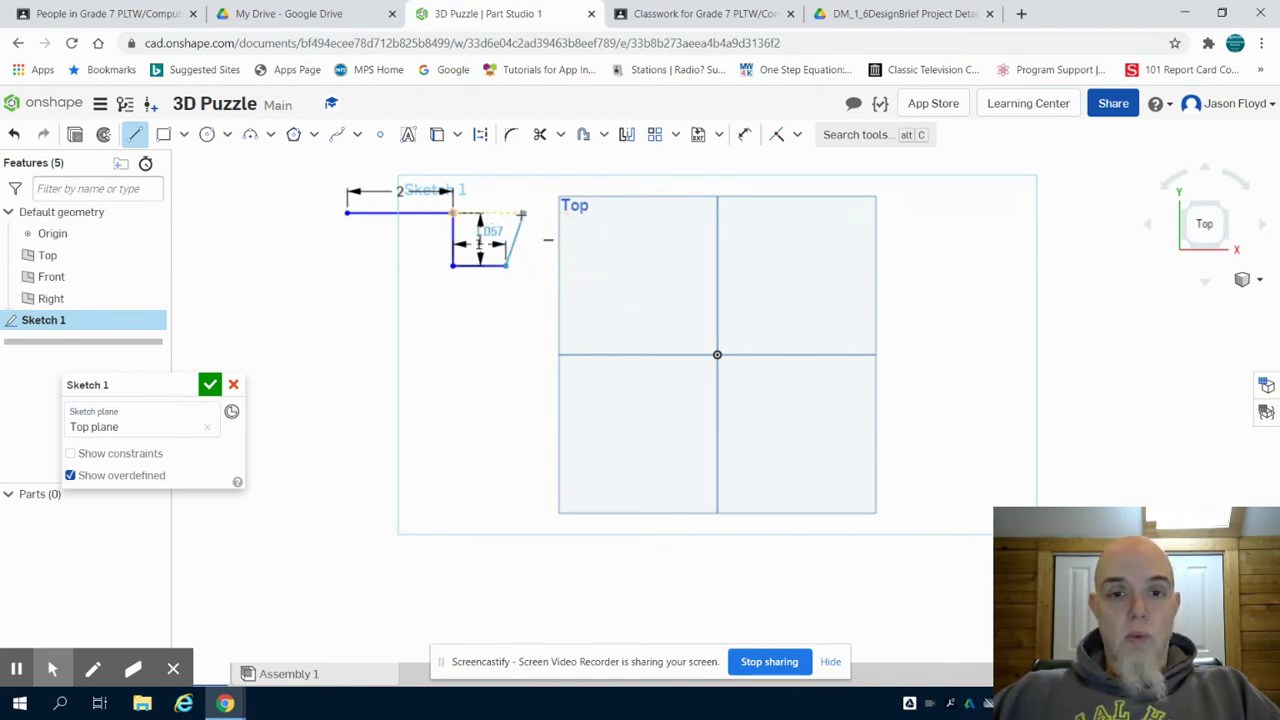
{"action": "left_click", "coordinate": [504, 214]}
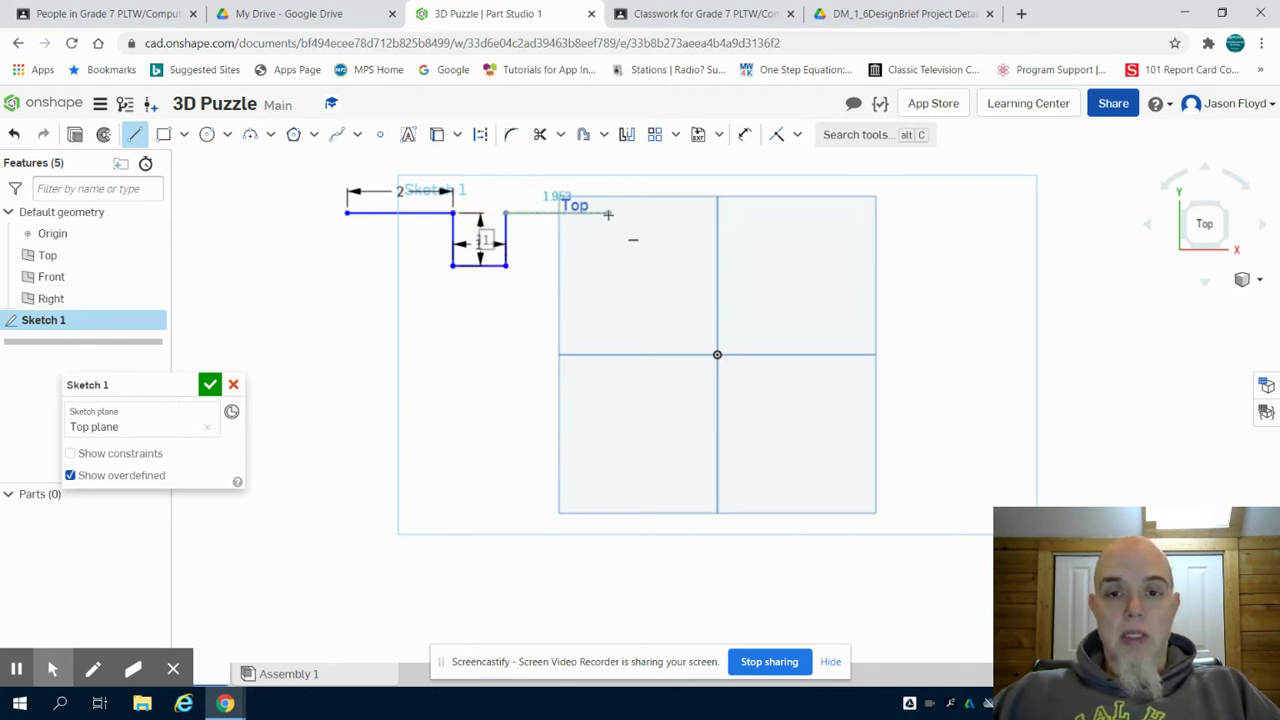
Continue along the top and right side with a second 1×1 square notch.
{"action": "left_click", "coordinate": [607, 214]}
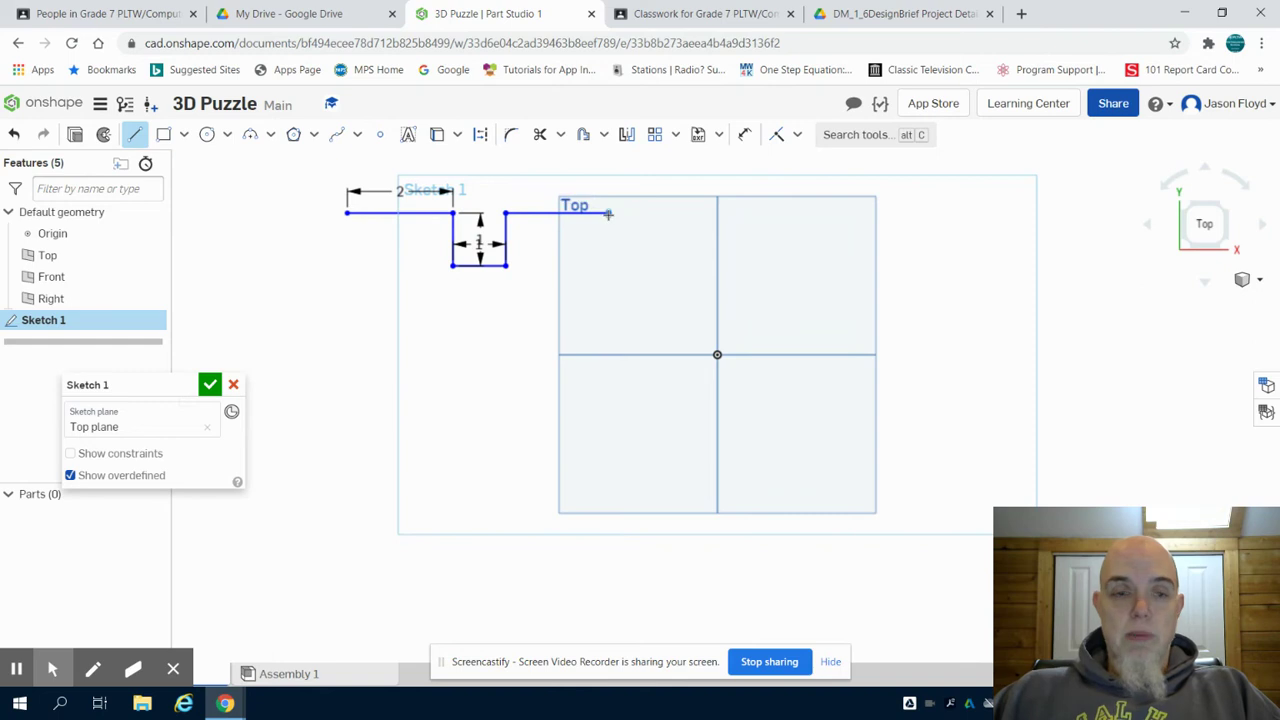
{"action": "left_click", "coordinate": [606, 265]}
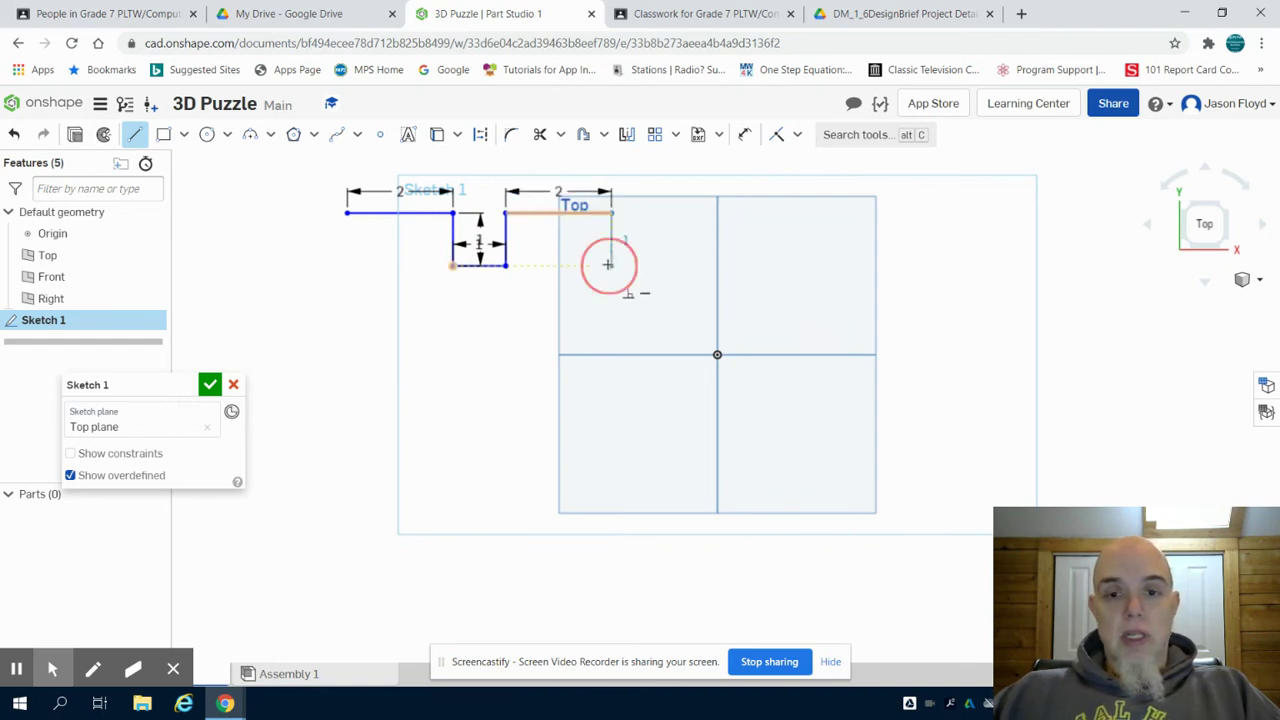
{"action": "left_click", "coordinate": [557, 267]}
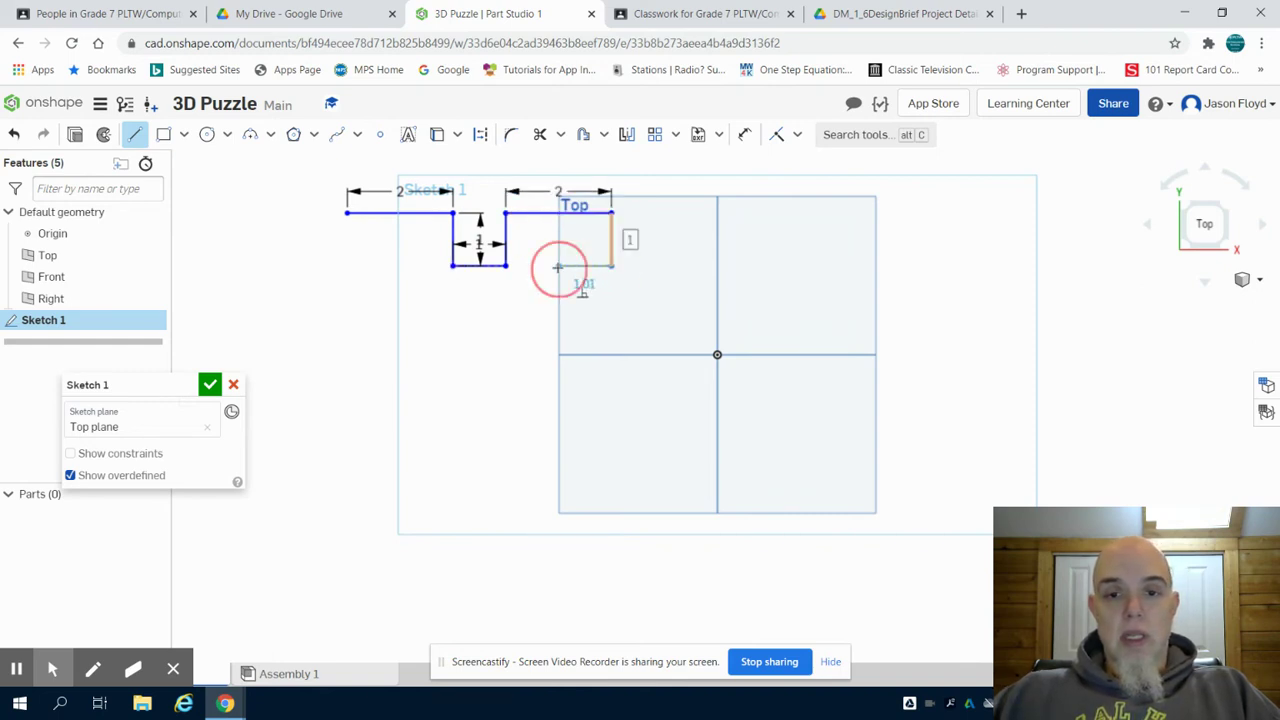
{"action": "type", "text": "1"}
{"action": "key", "text": "Return"}
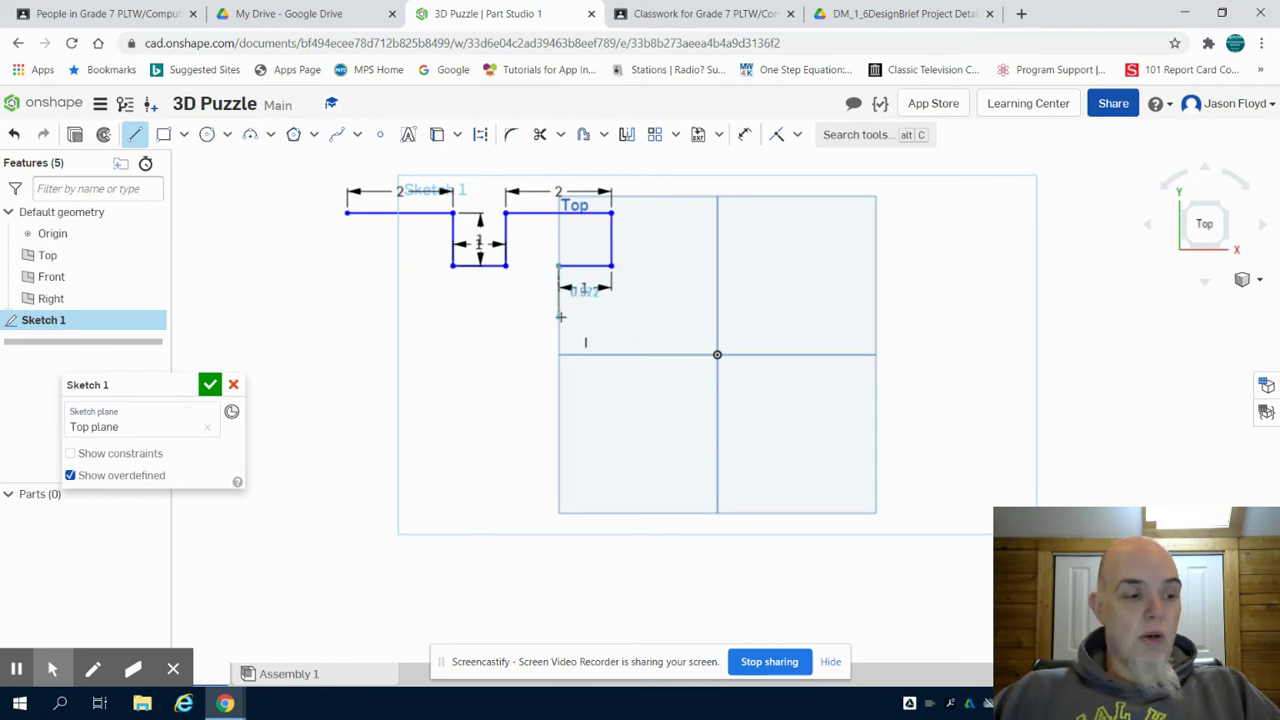
{"action": "type", "text": "1"}
{"action": "key", "text": "Return"}
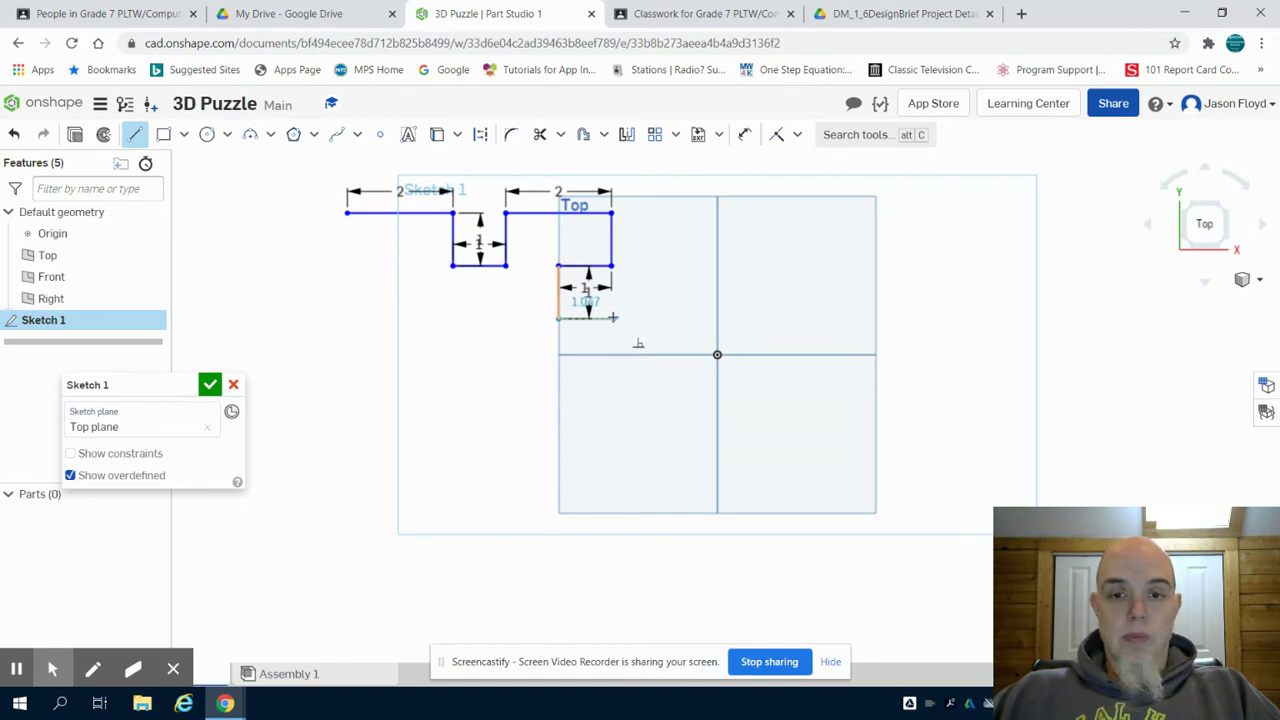
{"action": "type", "text": "1"}
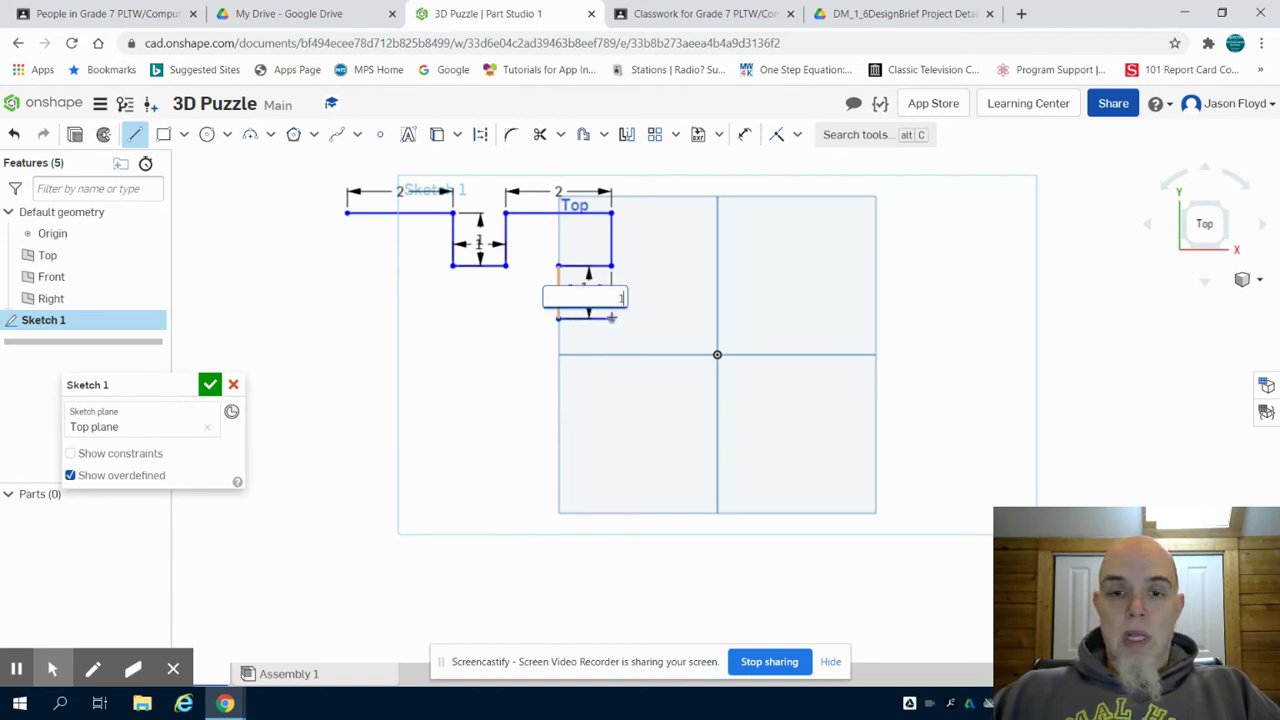
{"action": "key", "text": "Return"}
Draw the right side down using 1-unit edges and a 2-unit long edge.
{"action": "left_click", "coordinate": [612, 318]}
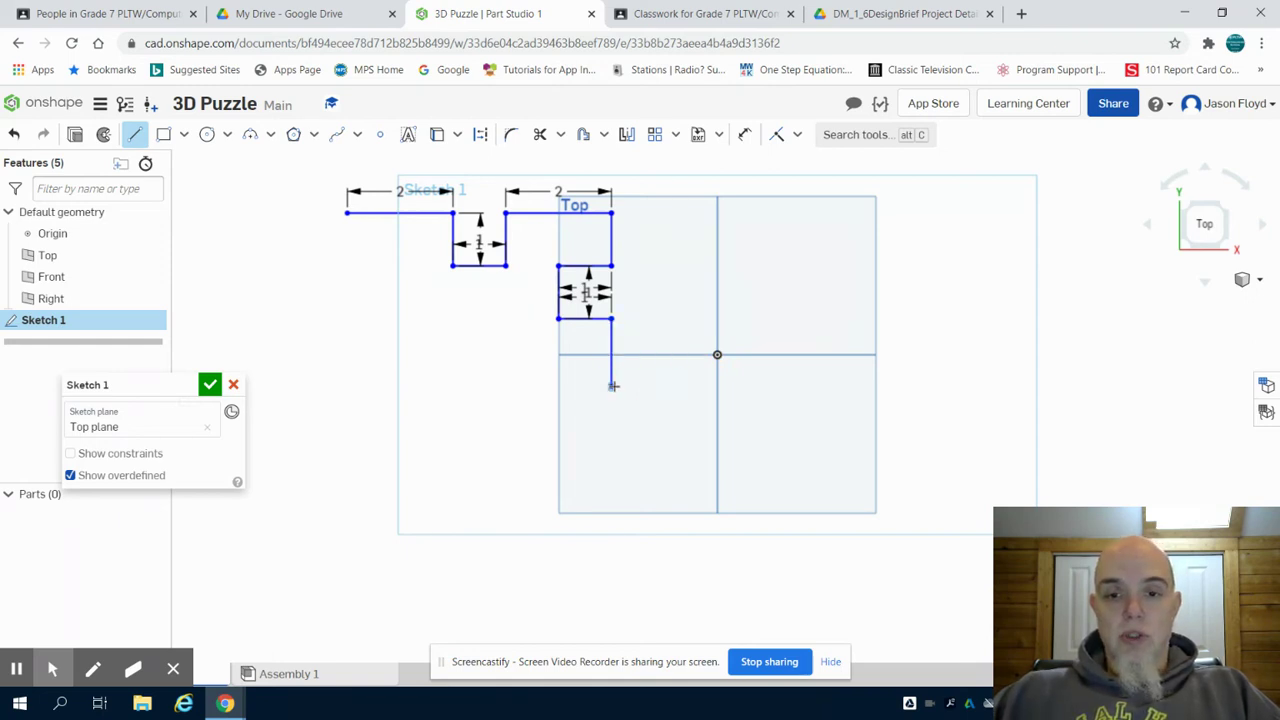
{"action": "type", "text": "1"}
{"action": "key", "text": "Return"}
{"action": "type", "text": "1"}
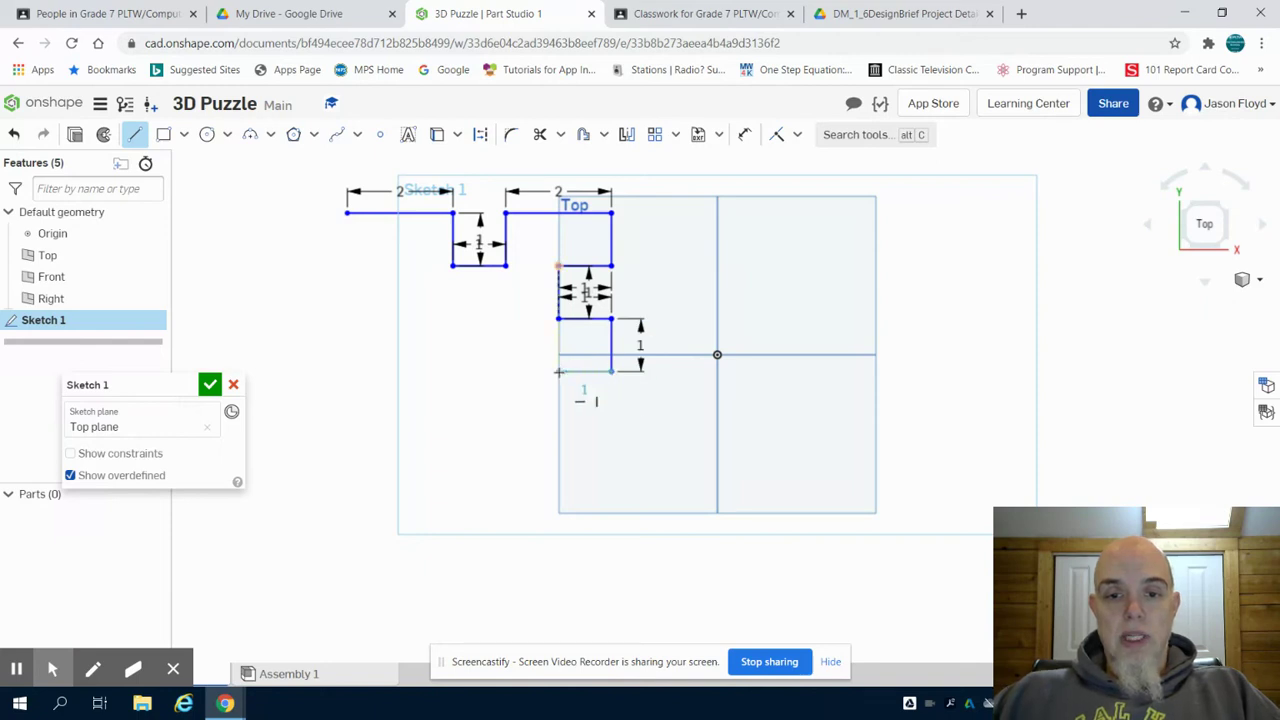
{"action": "key", "text": "Return"}
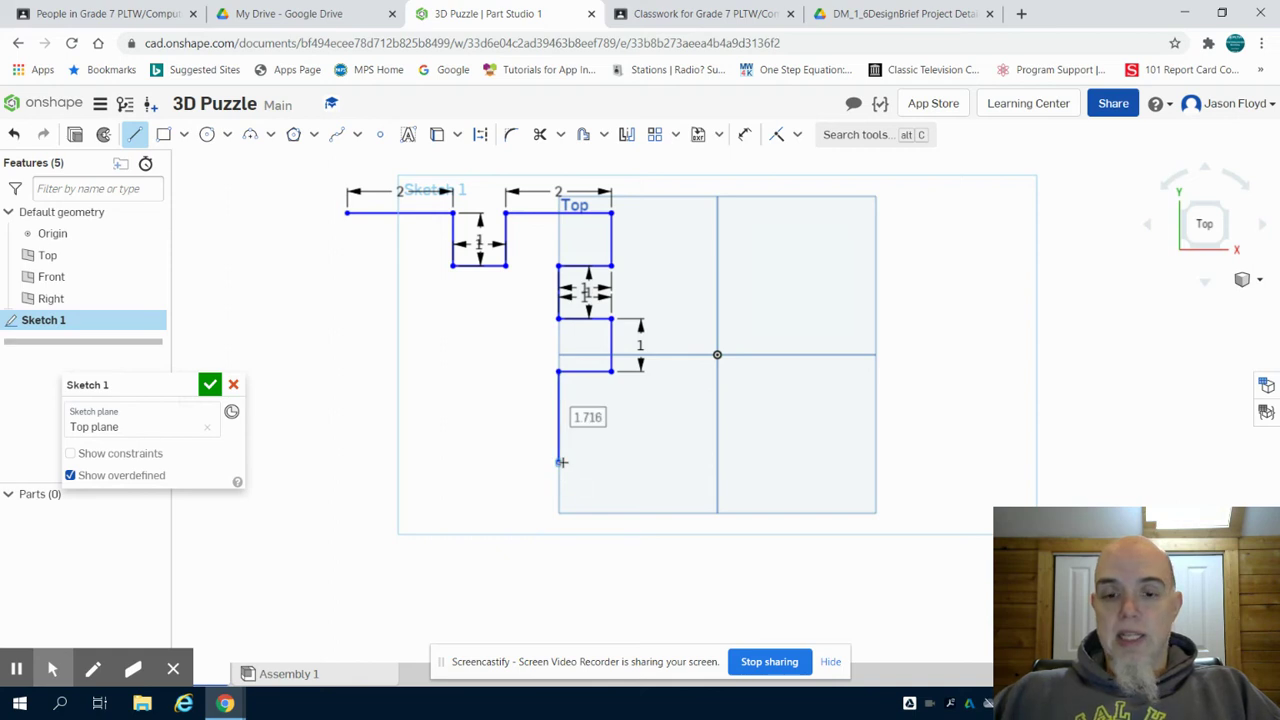
{"action": "type", "text": "2"}
{"action": "key", "text": "Return"}
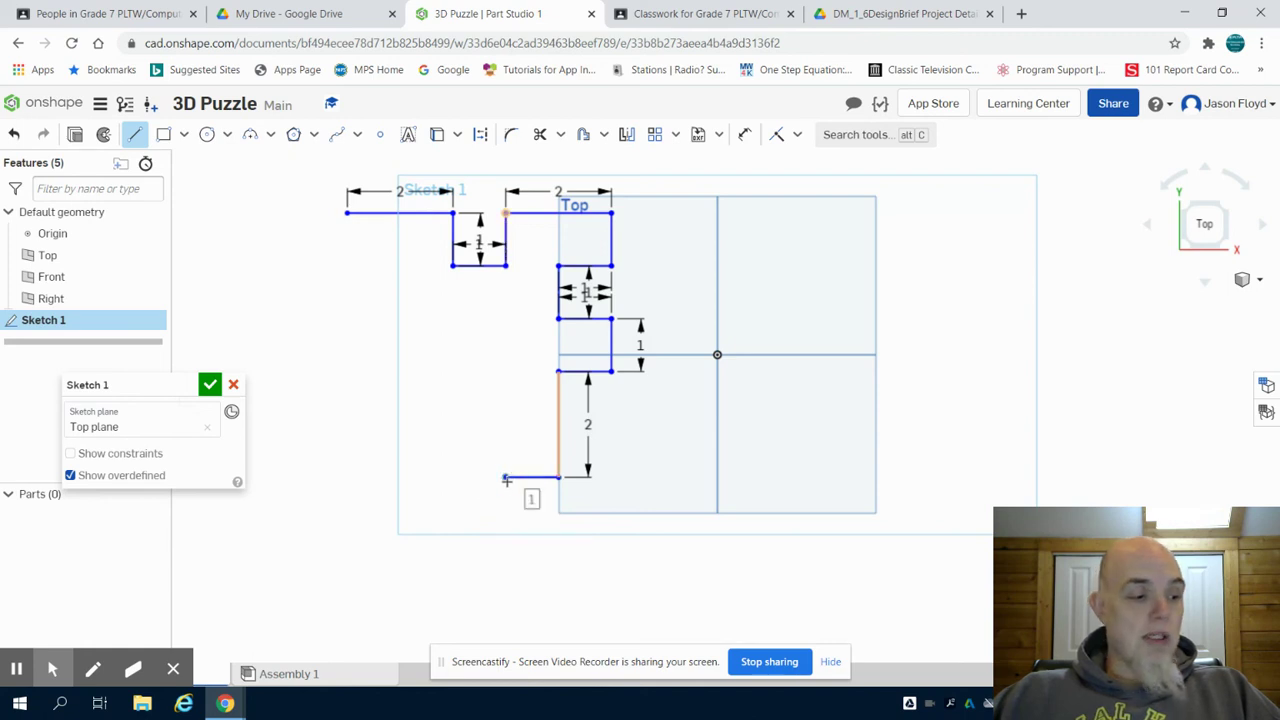
{"action": "left_click", "coordinate": [506, 477]}
{"action": "left_click", "coordinate": [508, 437]}
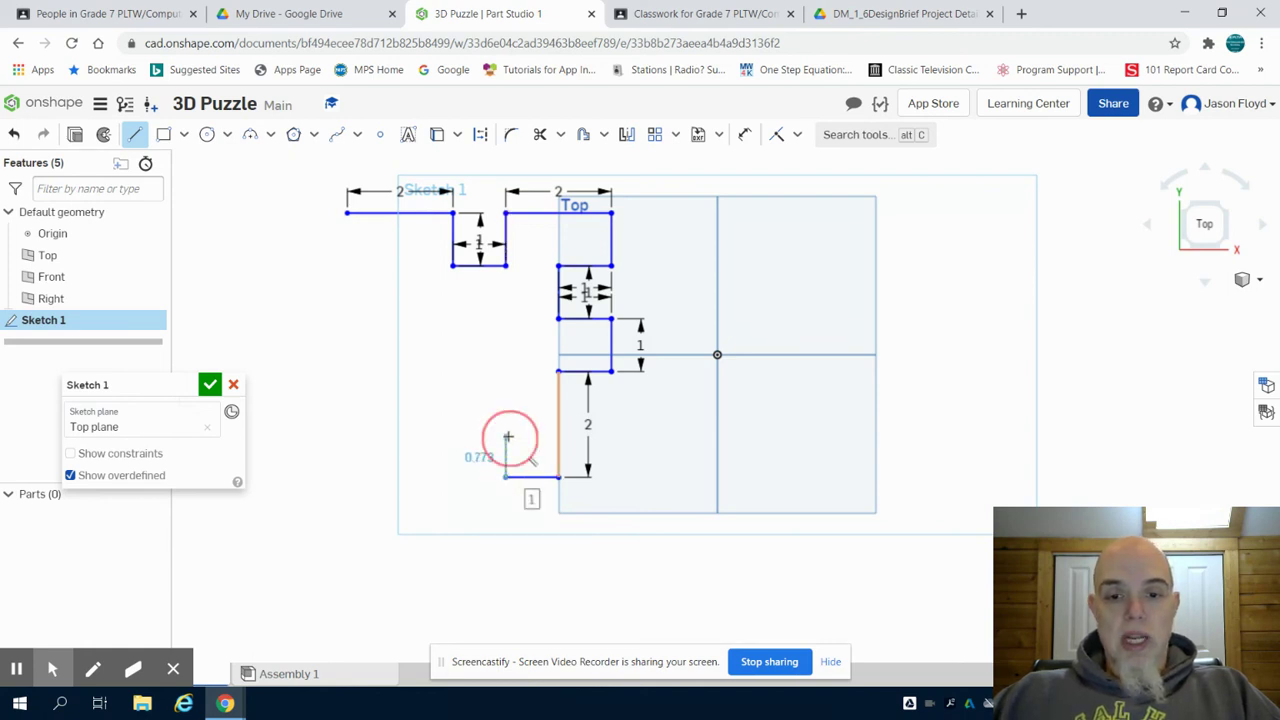
{"action": "type", "text": "1"}
{"action": "key", "text": "Return"}
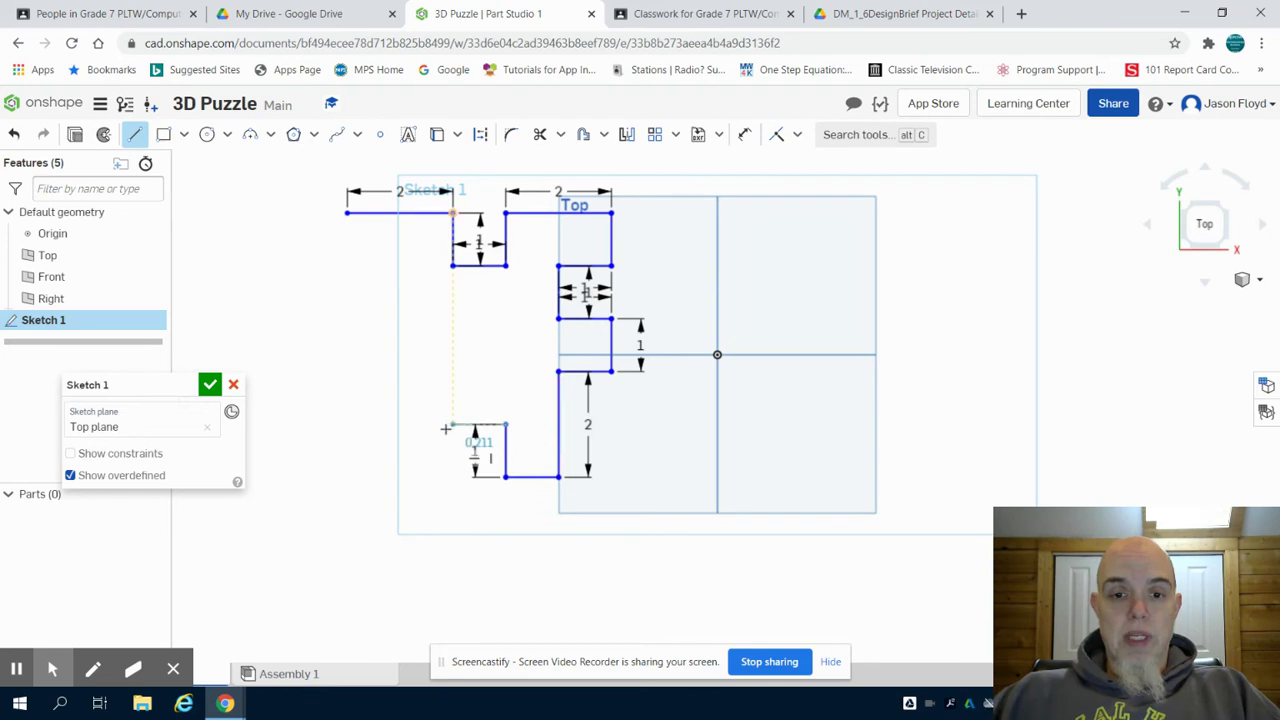
Add the bottom notch and 3-unit left edge, closing the outline at the top-left corner.
{"action": "left_click", "coordinate": [452, 425]}
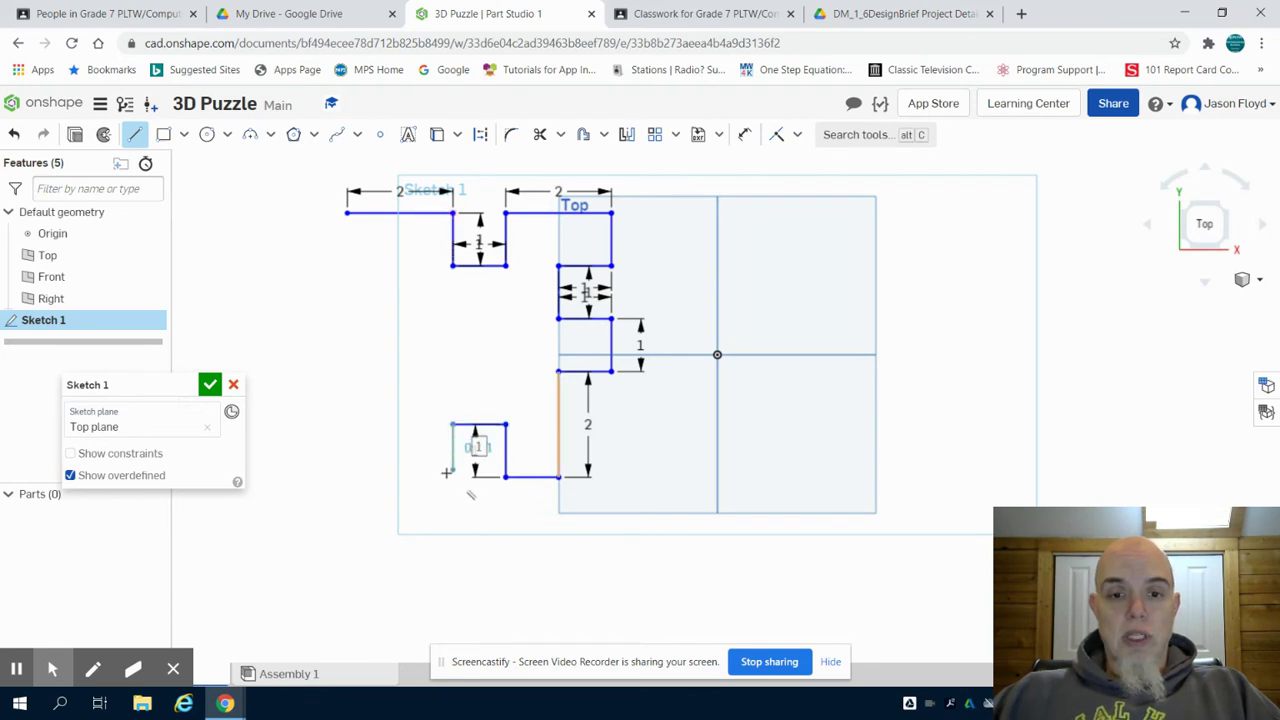
{"action": "left_click", "coordinate": [448, 476]}
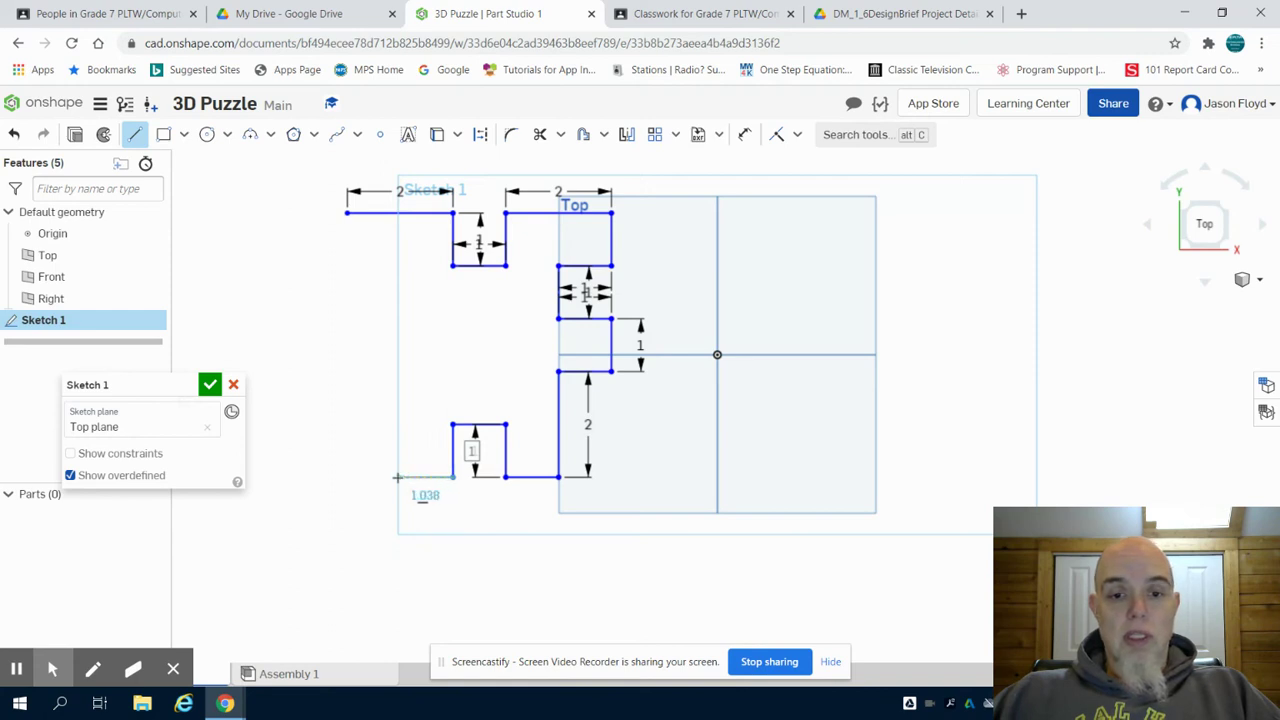
{"action": "left_click", "coordinate": [398, 477]}
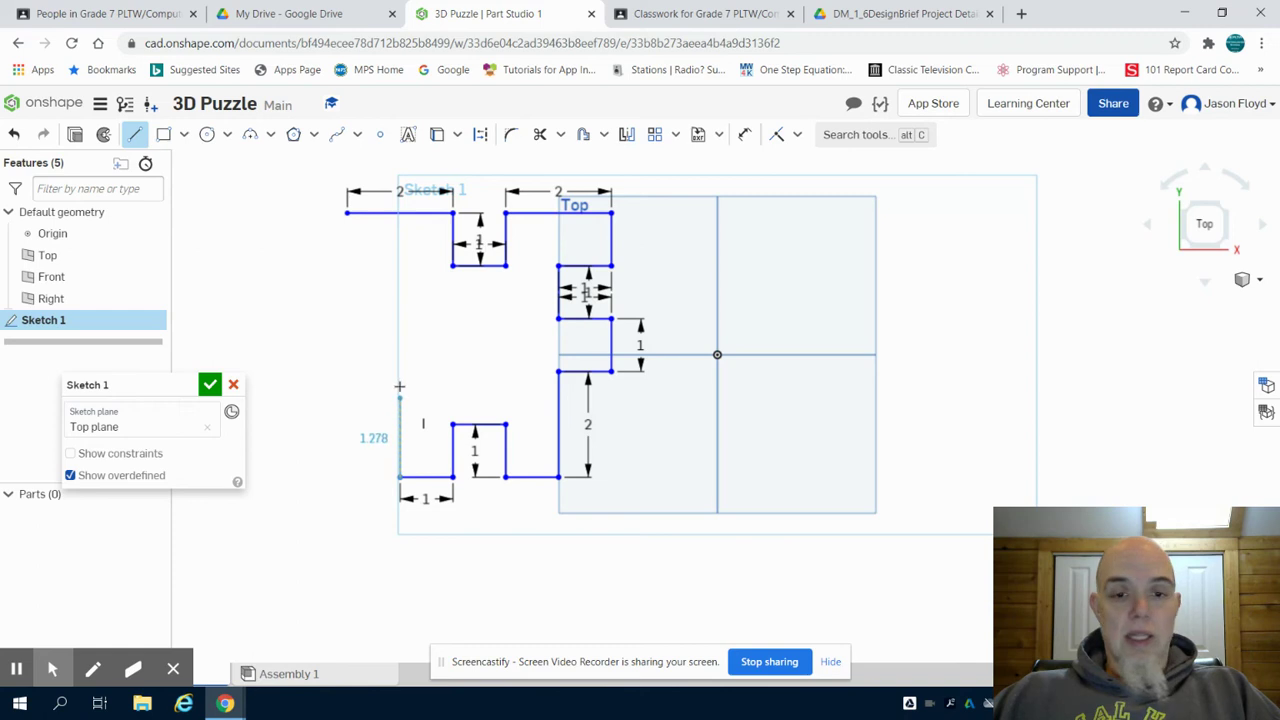
{"action": "type", "text": "3"}
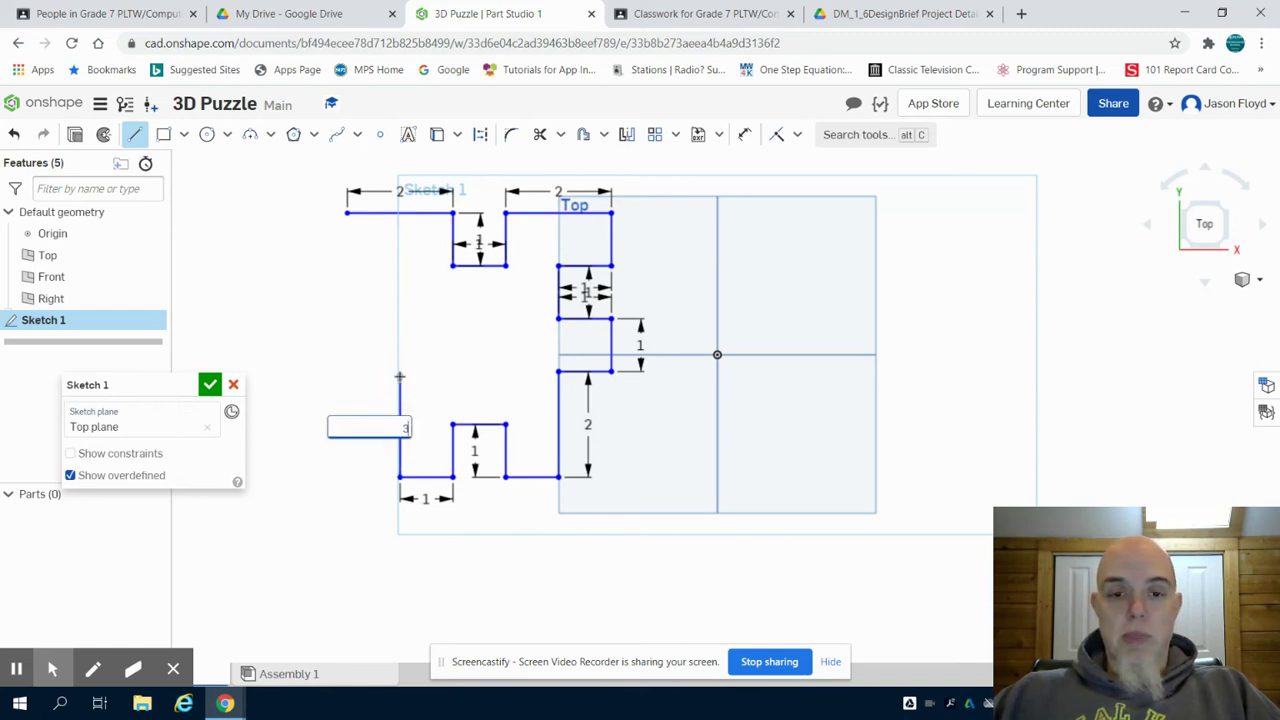
{"action": "key", "text": "Return"}
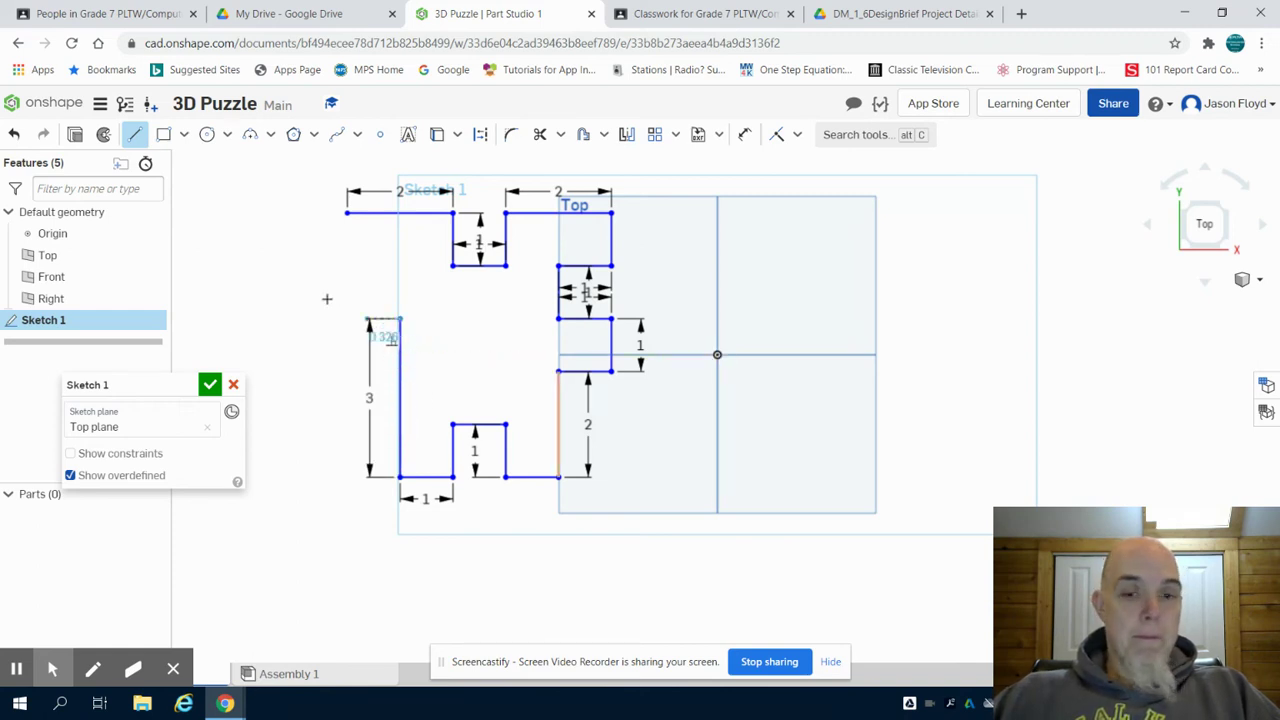
{"action": "left_click", "coordinate": [346, 317]}
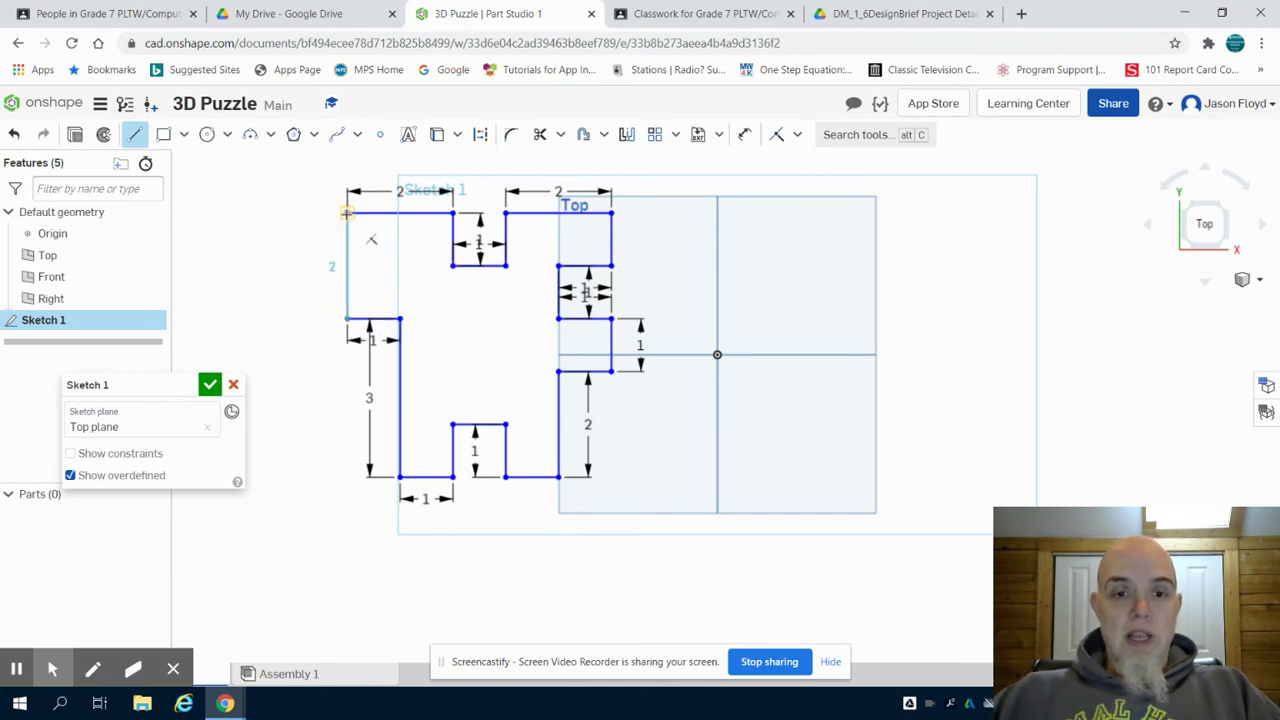
{"action": "left_click", "coordinate": [346, 213]}
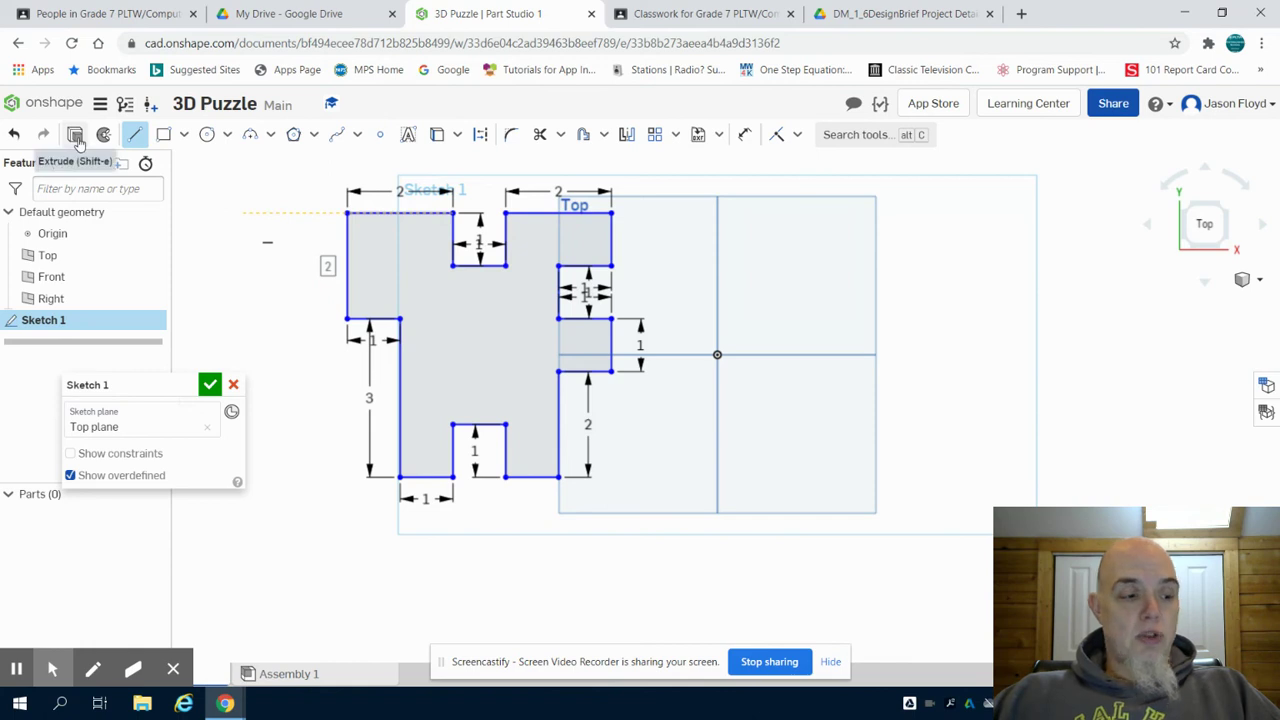
{"action": "left_click", "coordinate": [75, 136]}
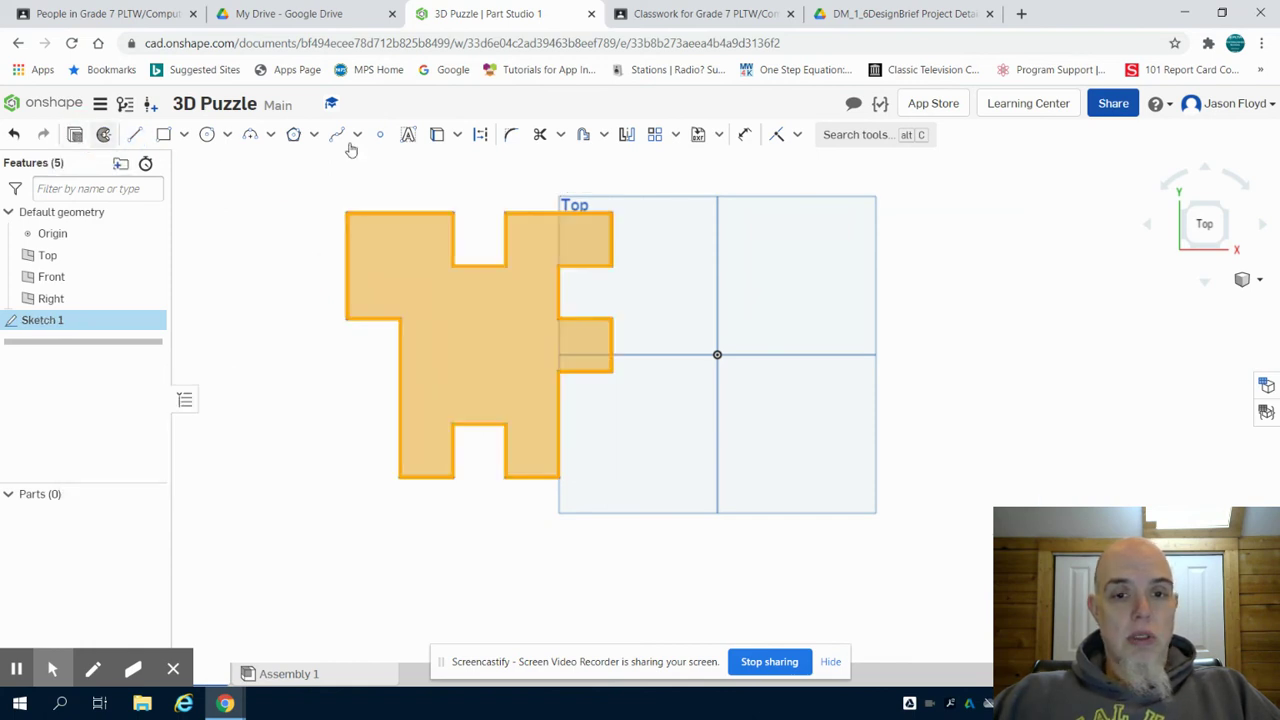
Extrude the puzzle-piece sketch to a depth of 0.25 in and accept it.
{"action": "left_click", "coordinate": [1222, 200]}
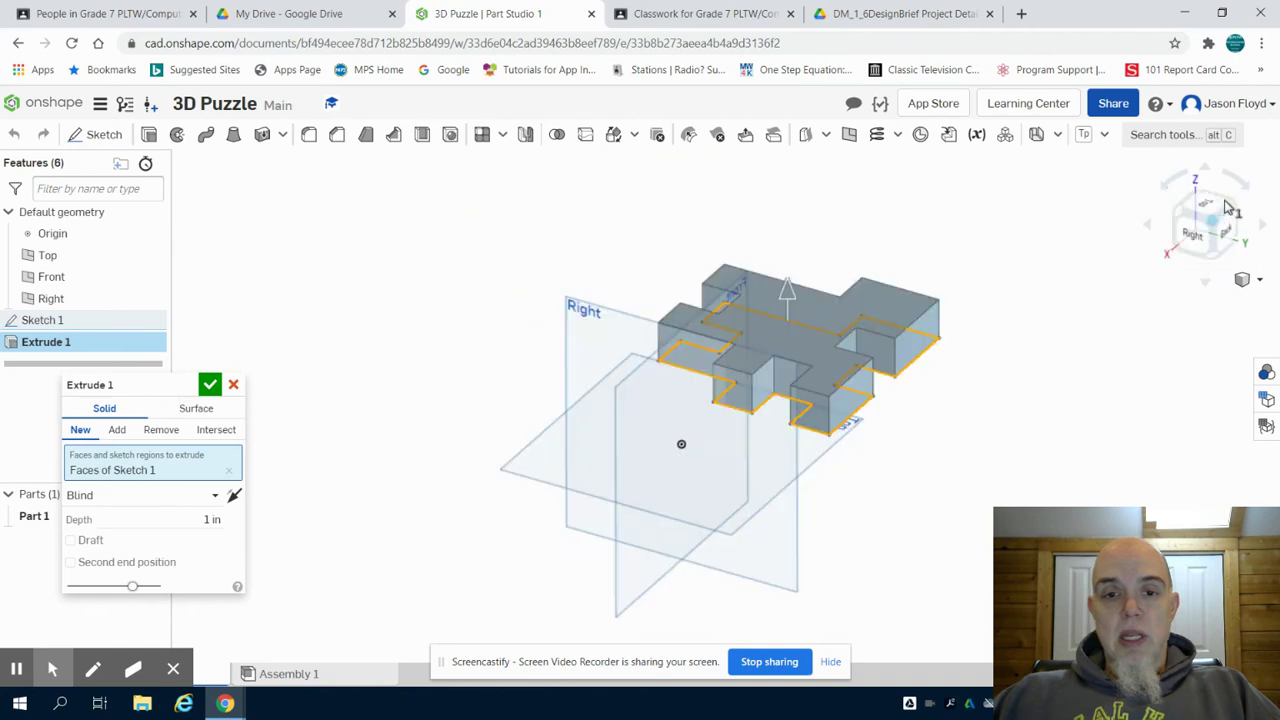
{"action": "left_click", "coordinate": [204, 518]}
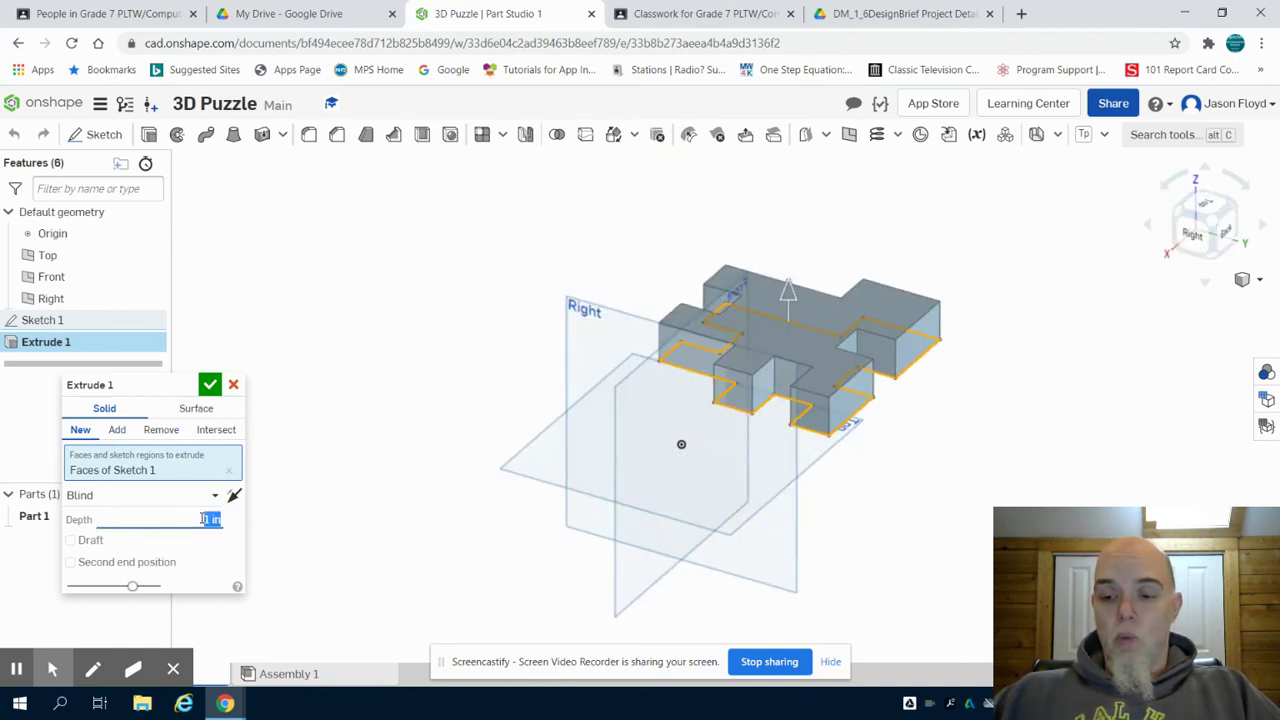
{"action": "type", "text": ".25"}
{"action": "key", "text": "Return"}
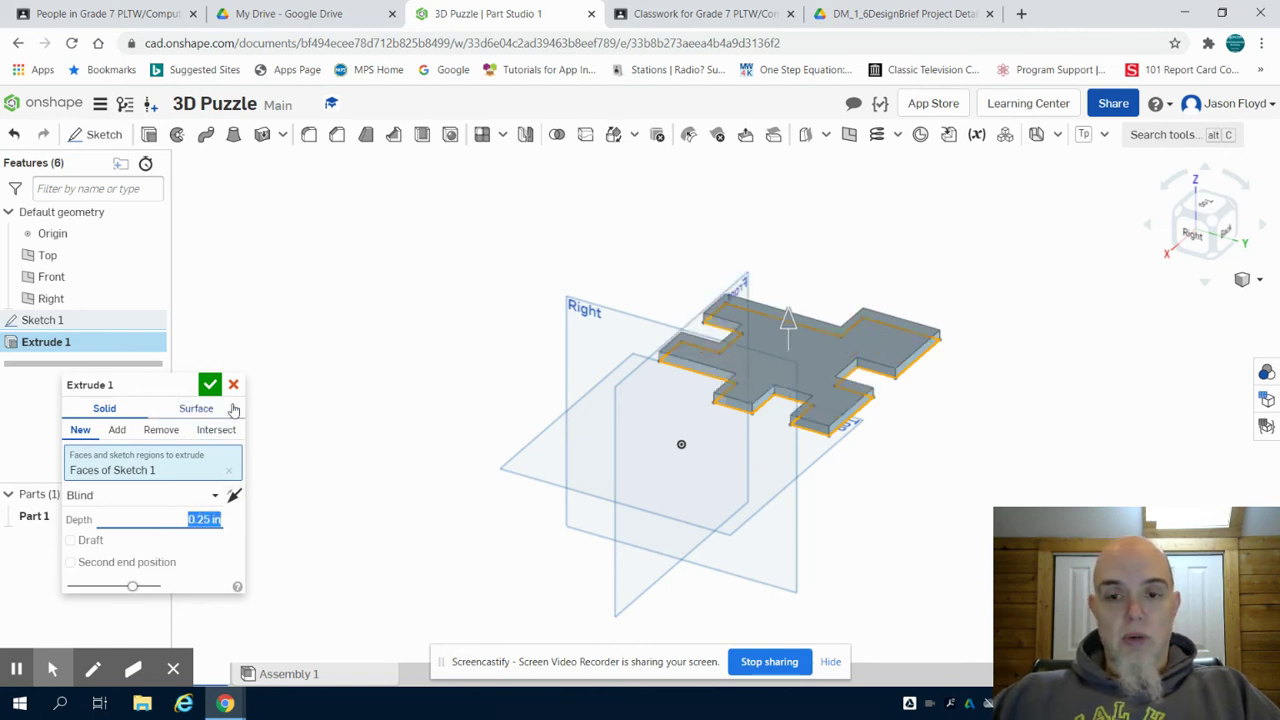
{"action": "left_click", "coordinate": [210, 386]}
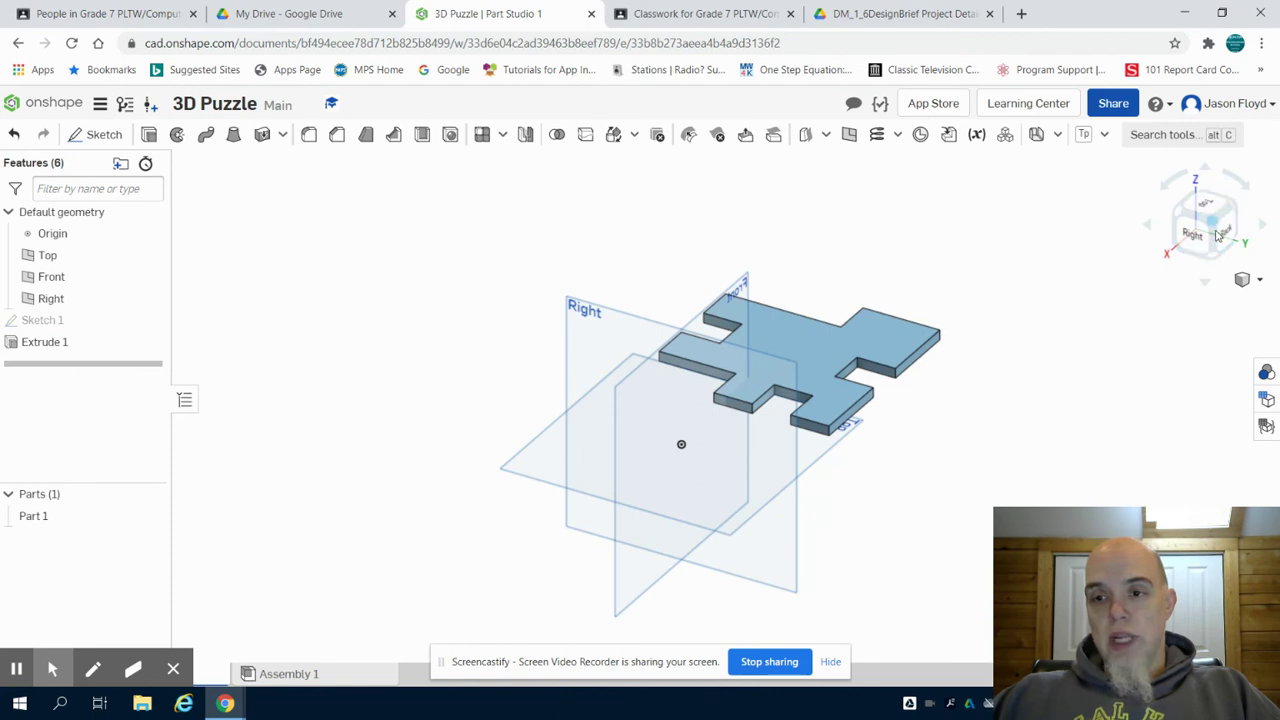
{"action": "left_click", "coordinate": [1168, 206]}
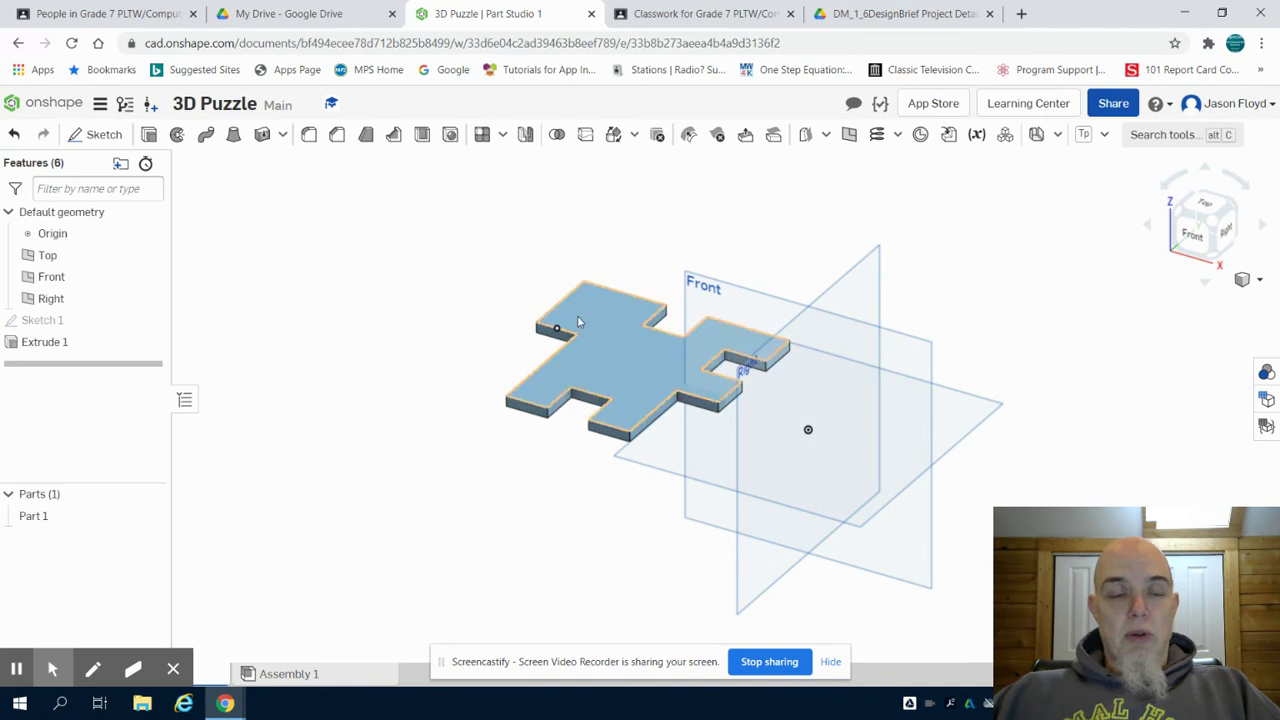
Open the finished Puzzle document from Documents and edit its Sketch 2.
{"action": "left_click", "coordinate": [60, 112]}
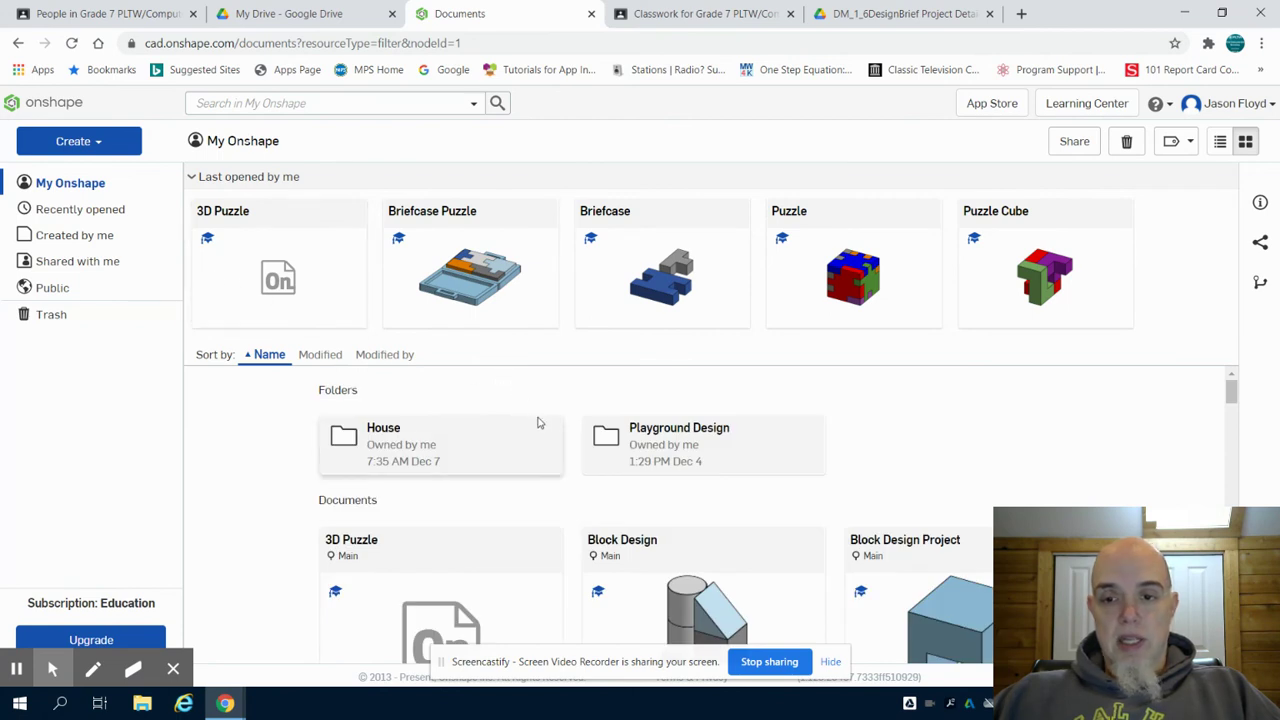
{"action": "left_click", "coordinate": [858, 285]}
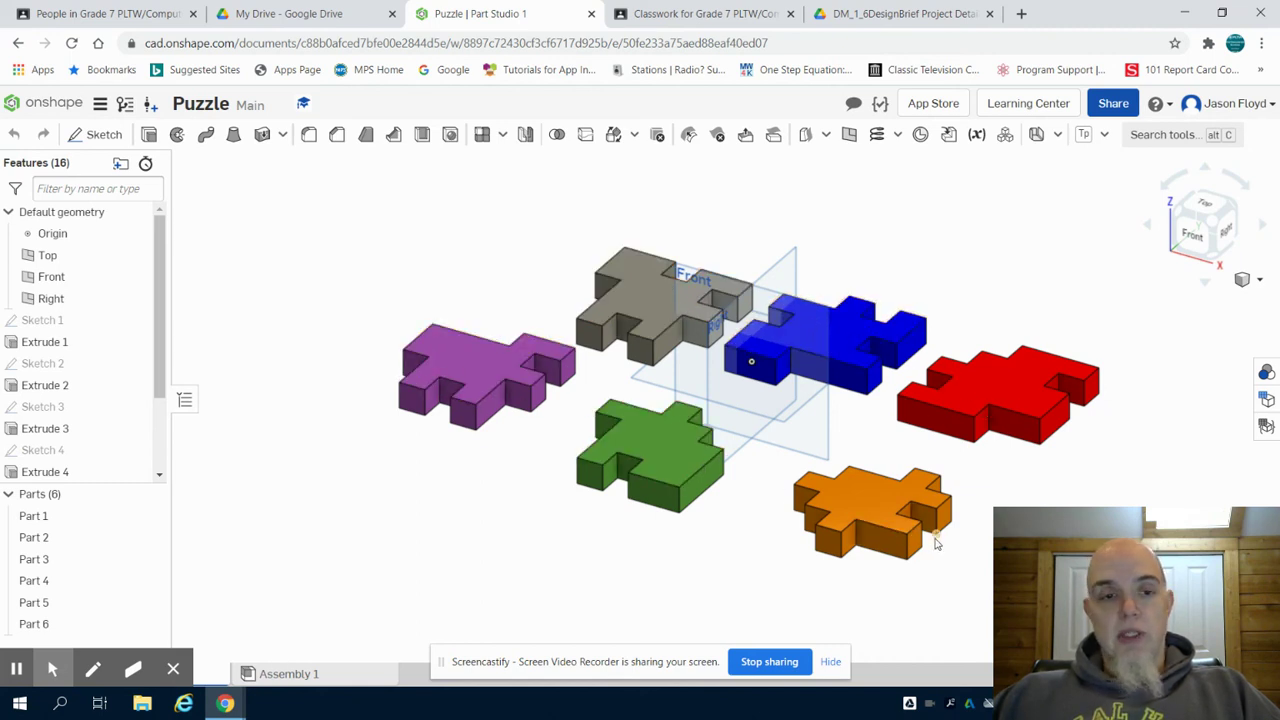
{"action": "double_click", "coordinate": [50, 365]}
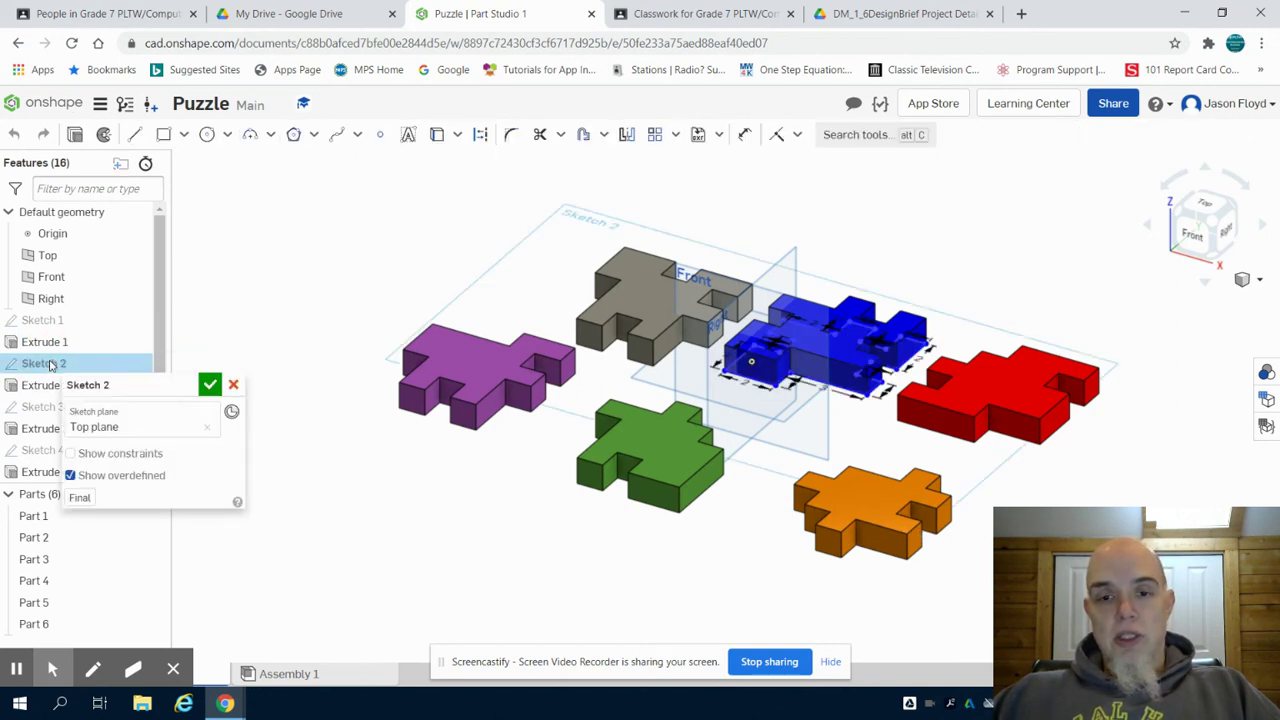
{"action": "left_click", "coordinate": [1195, 210]}
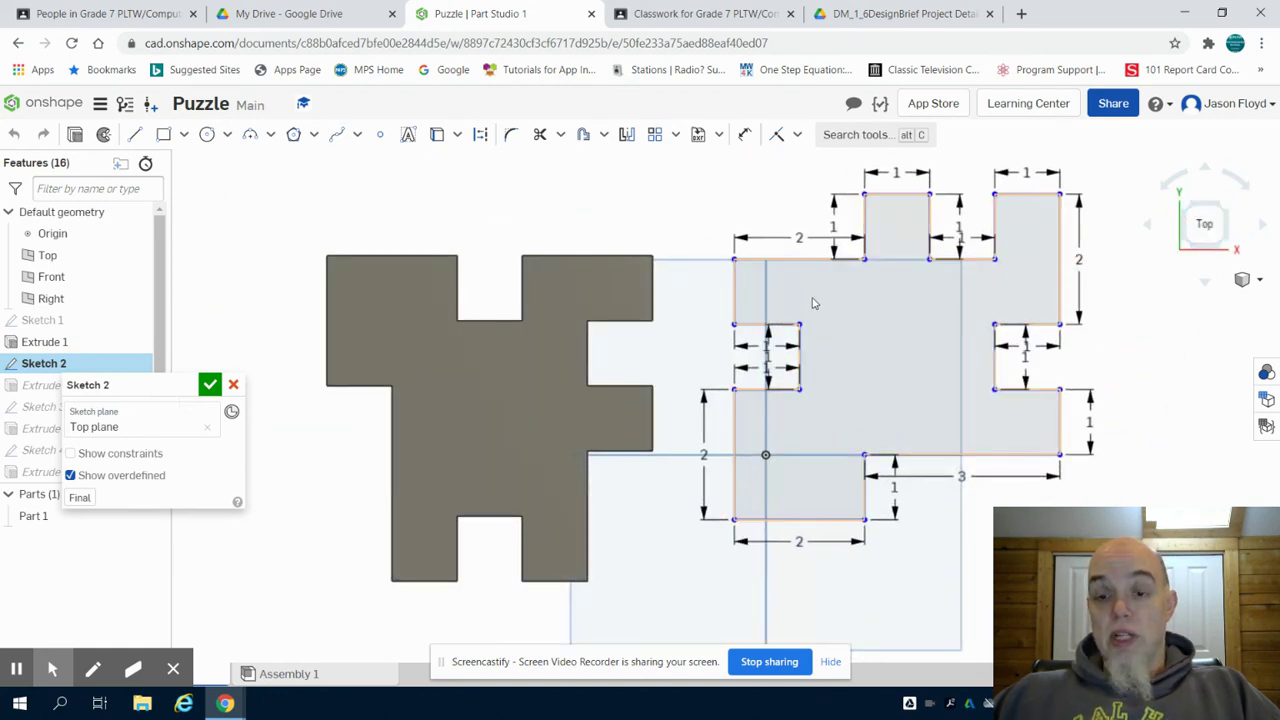
{"action": "left_click", "coordinate": [300, 14]}
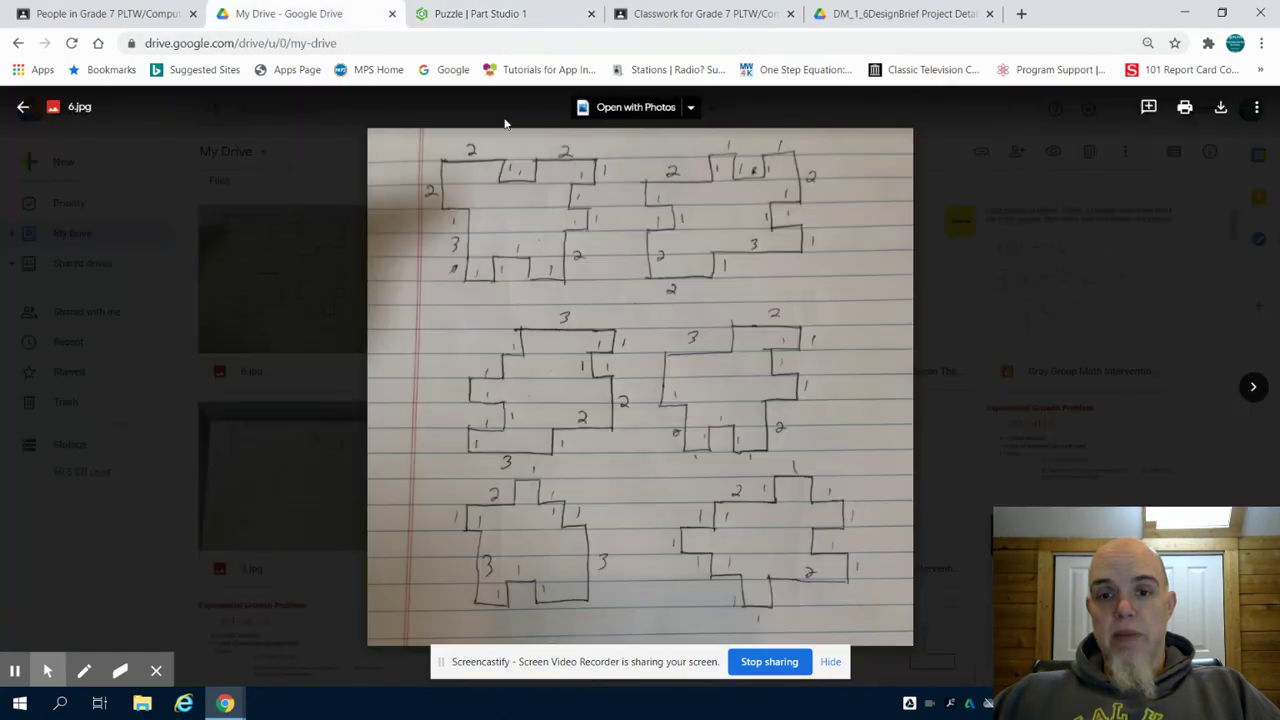
{"action": "left_click", "coordinate": [461, 24]}
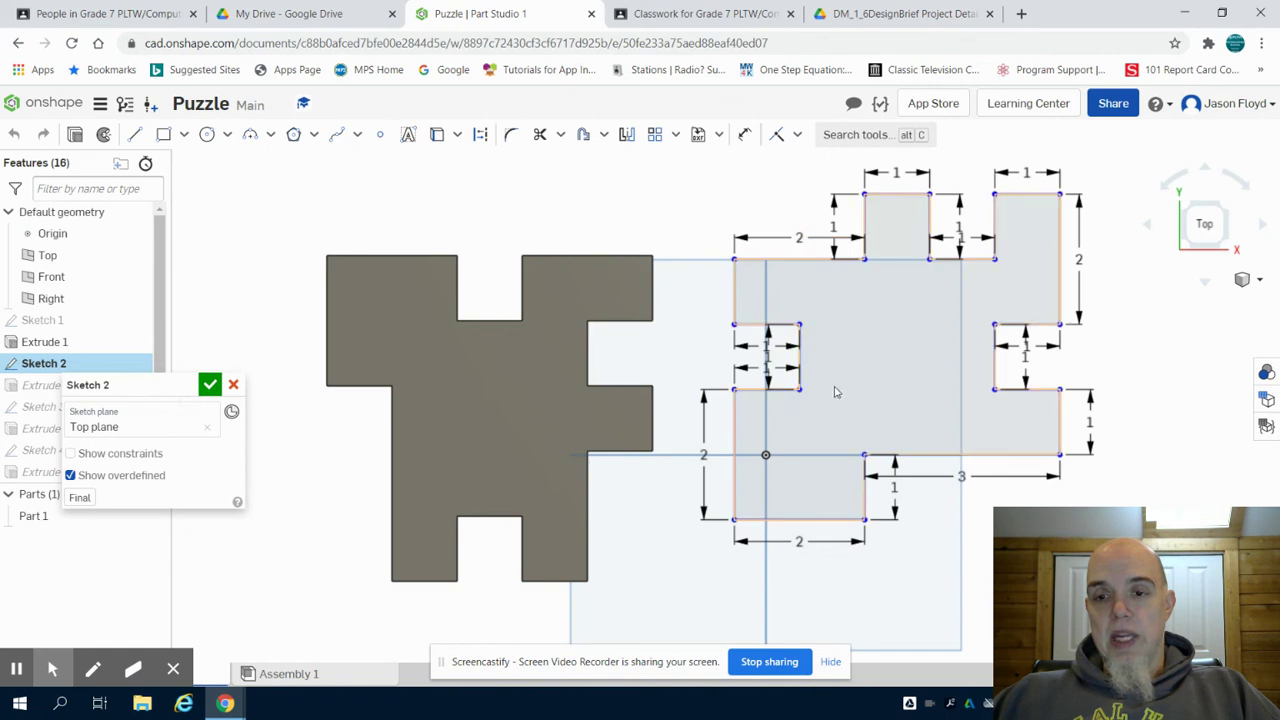
{"action": "left_click", "coordinate": [210, 385]}
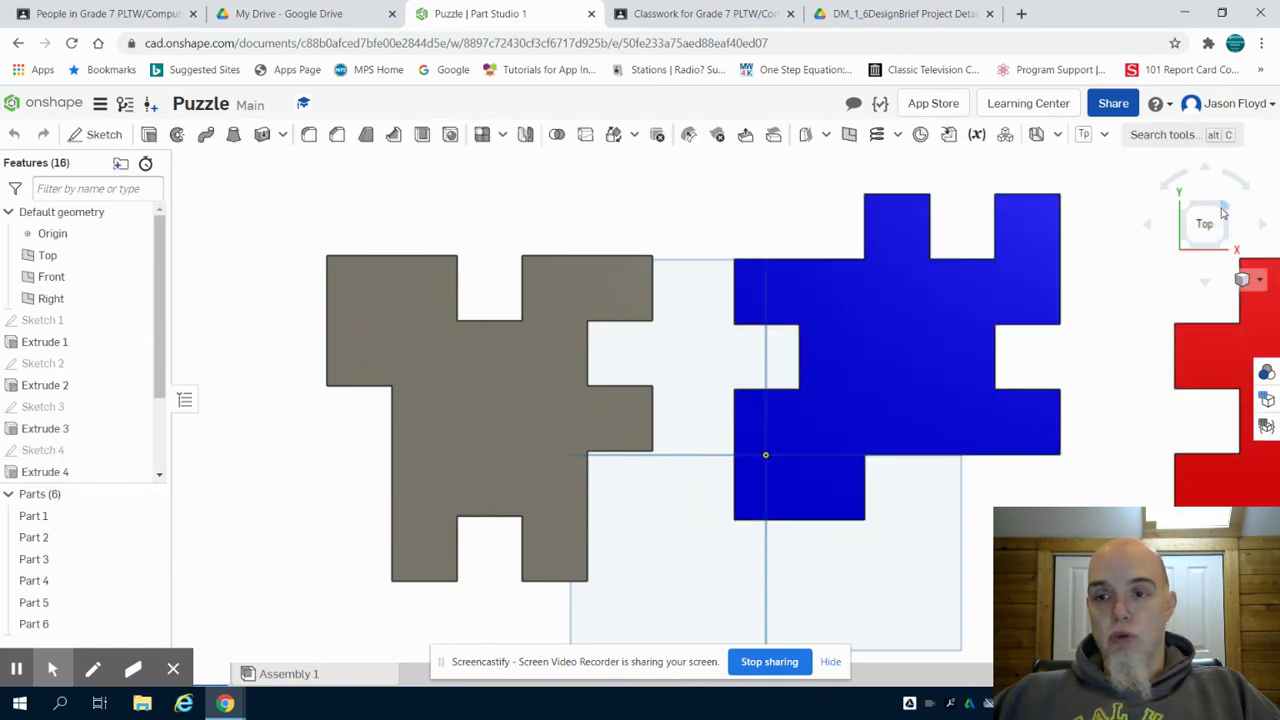
{"action": "left_click", "coordinate": [1222, 213]}
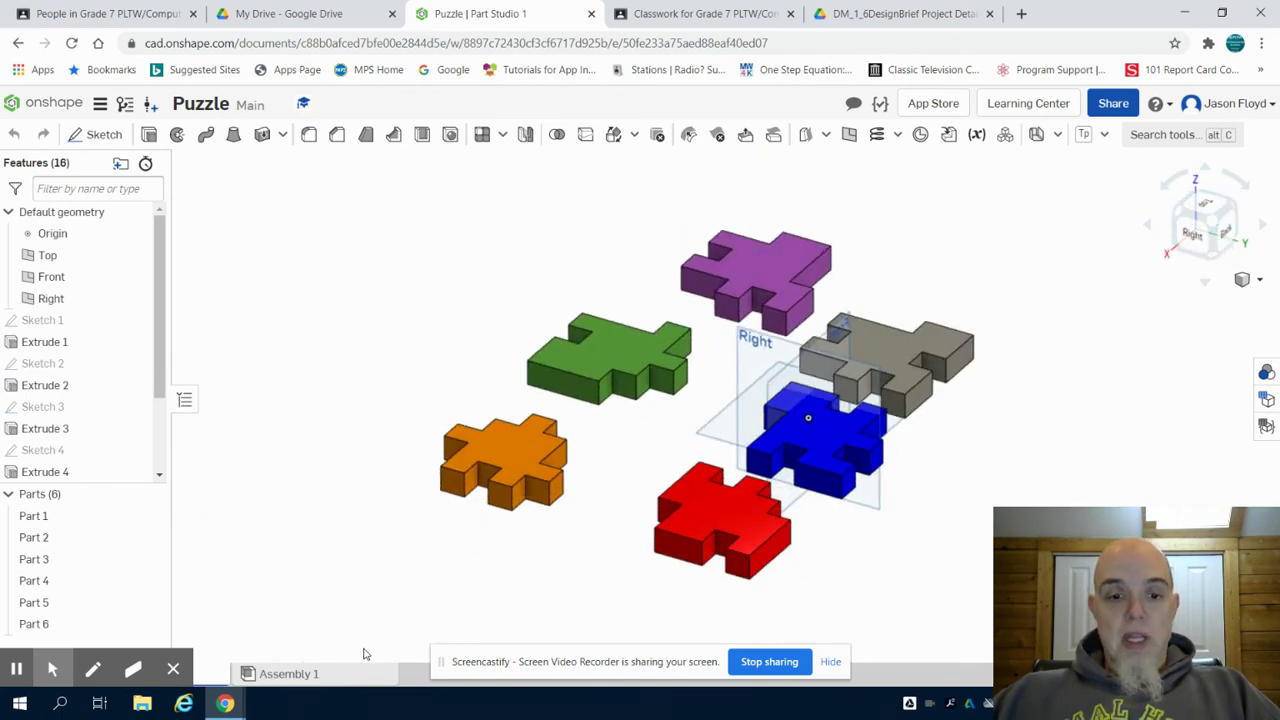
{"action": "left_click", "coordinate": [331, 678]}
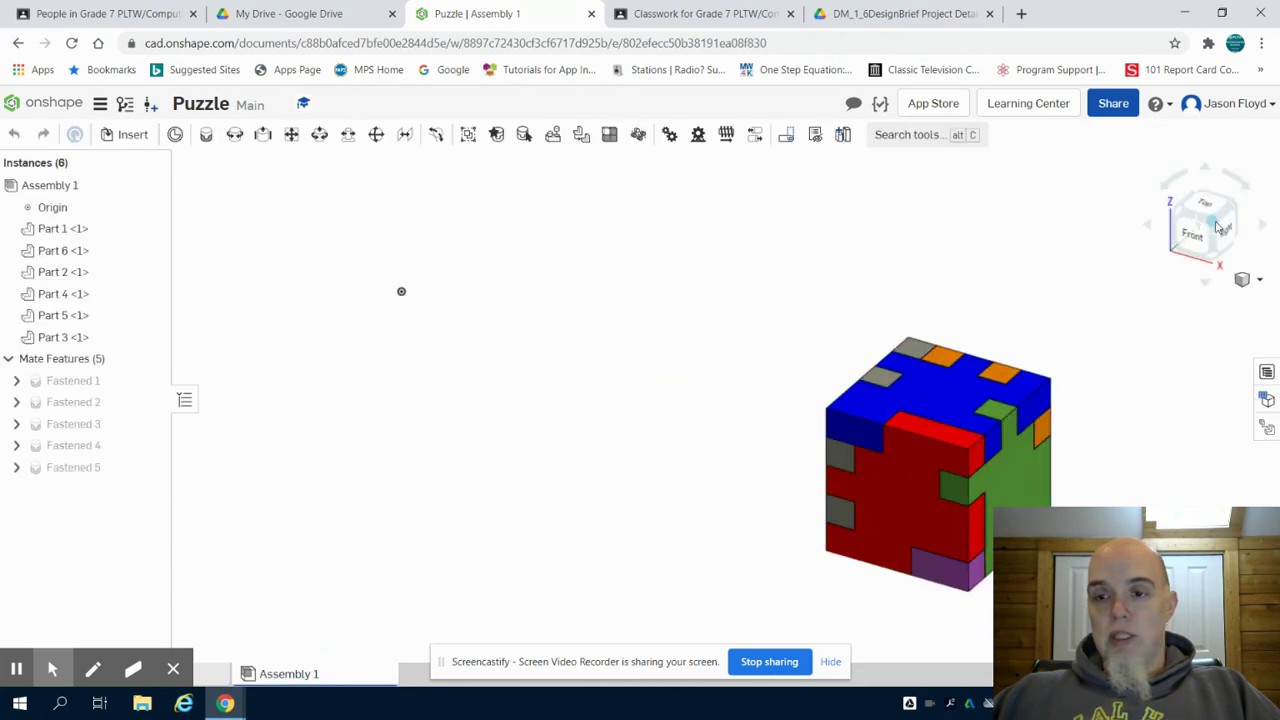
Orbit the assembled six-piece coloured cube to inspect its other faces.
{"action": "right_click_drag", "start_coordinate": [1062, 291], "coordinate": [510, 302]}
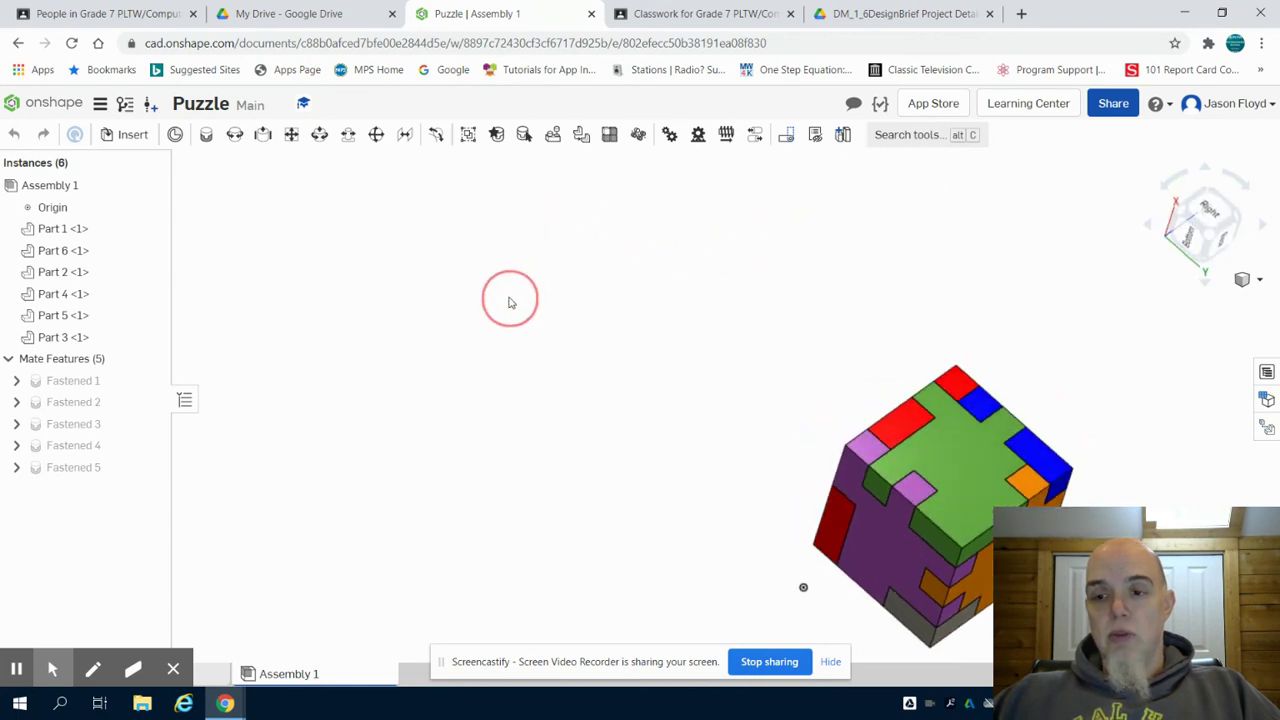